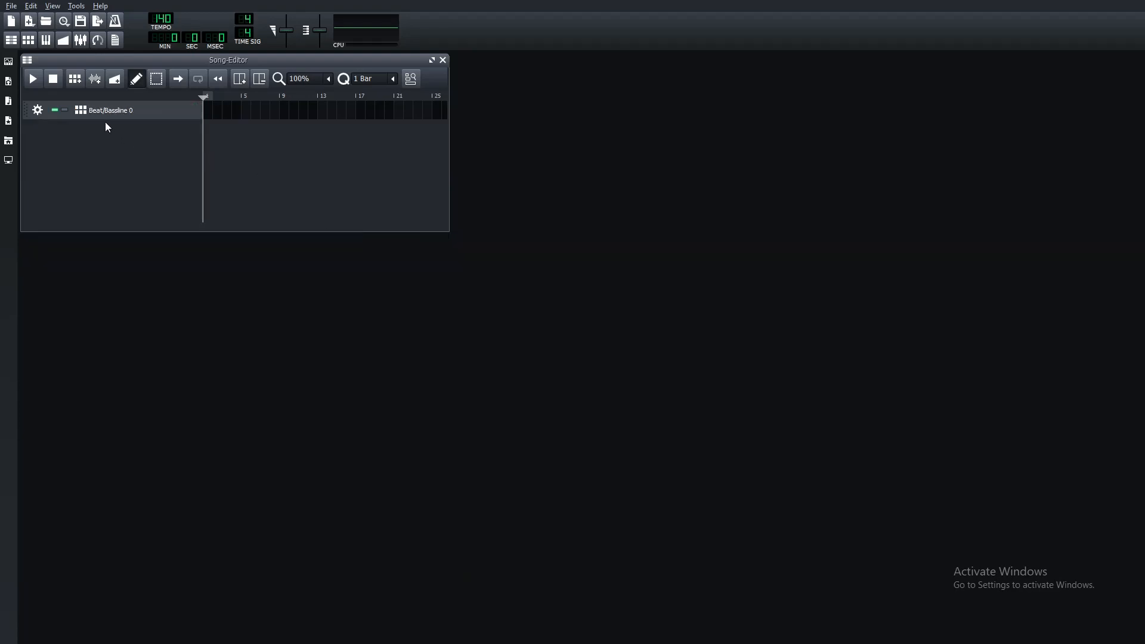
Open Beat/Bassline 0 in a maximized Beat+Bassline Editor and remove the Kicker track
{"action": "left_click", "coordinate": [109, 111]}
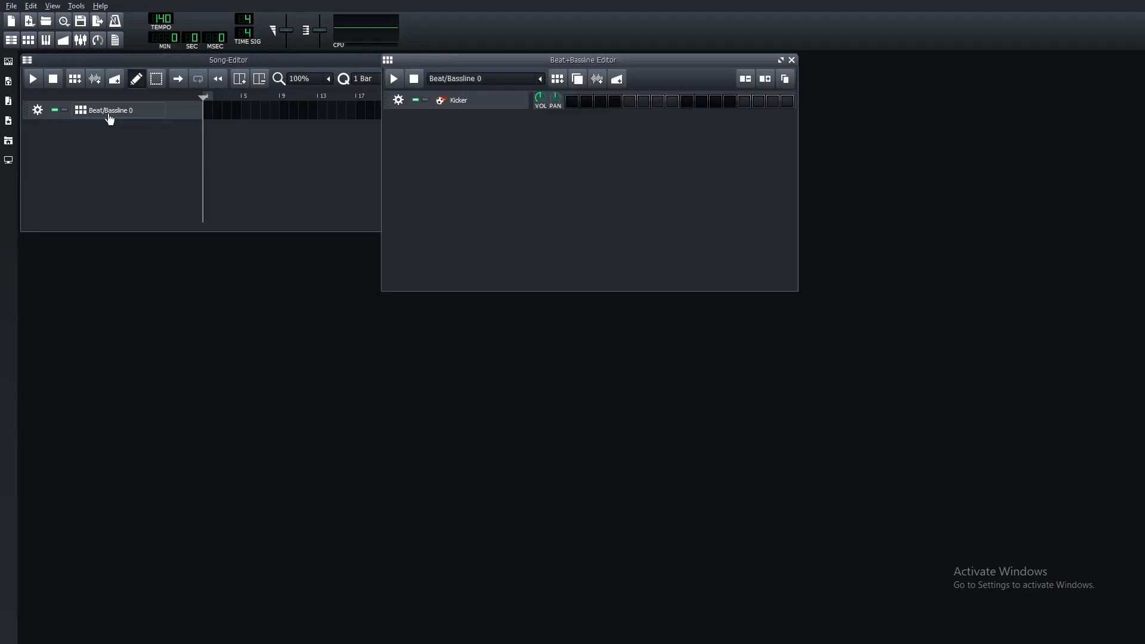
{"action": "left_click", "coordinate": [781, 60]}
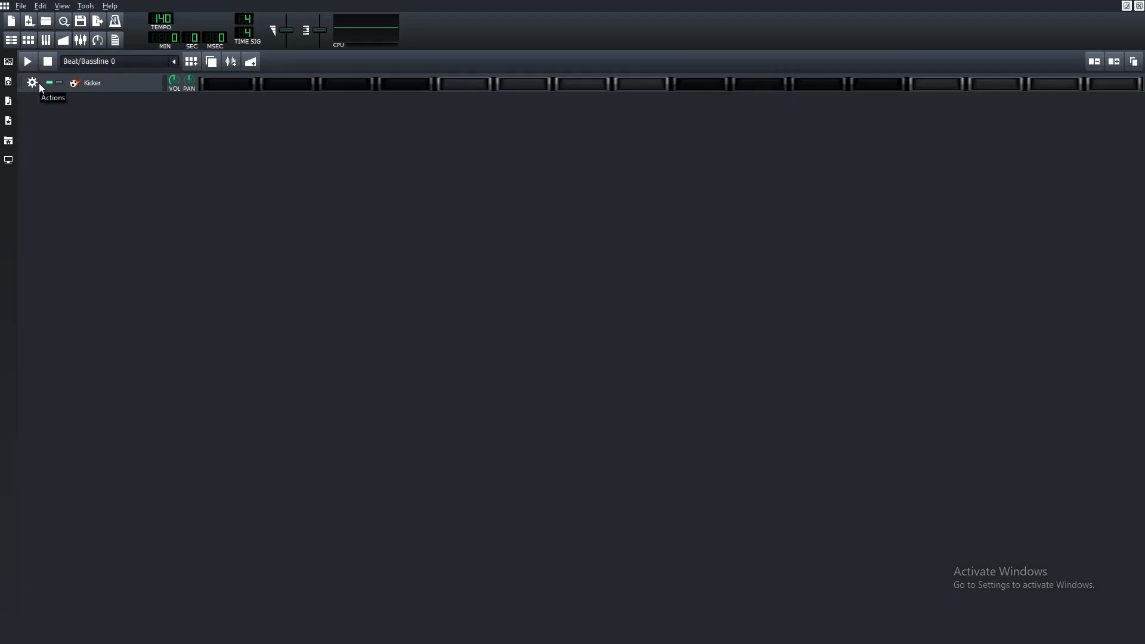
{"action": "left_click", "coordinate": [38, 83]}
{"action": "left_click", "coordinate": [65, 110]}
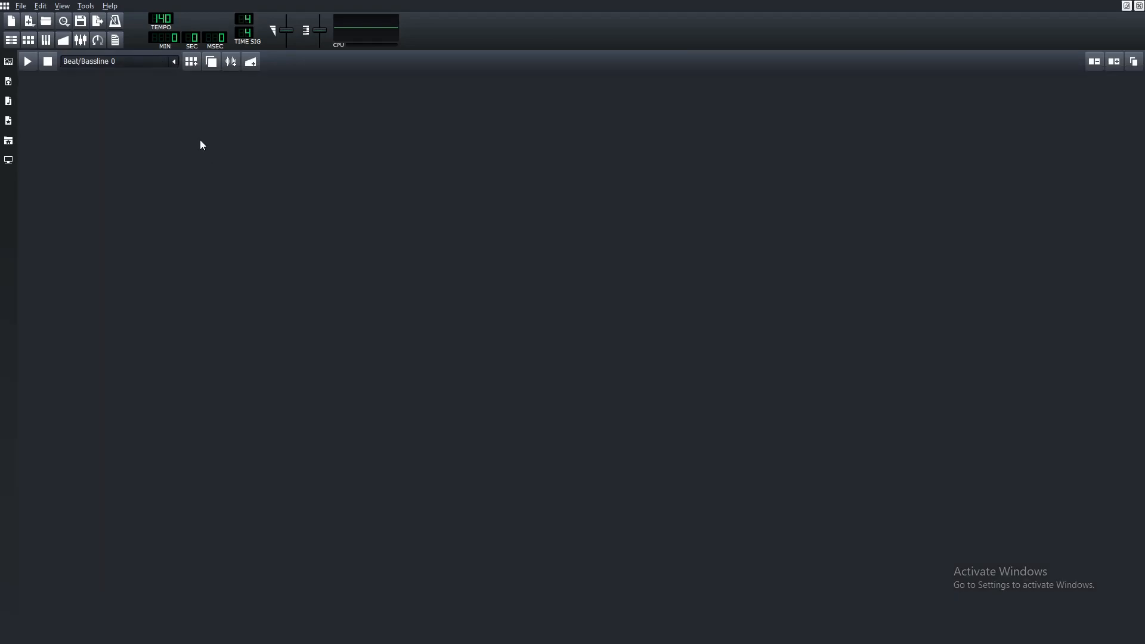
Add a VeSTige instrument track to the beat and load the Synth1 VST64.dll plugin into it
{"action": "left_click", "coordinate": [8, 61]}
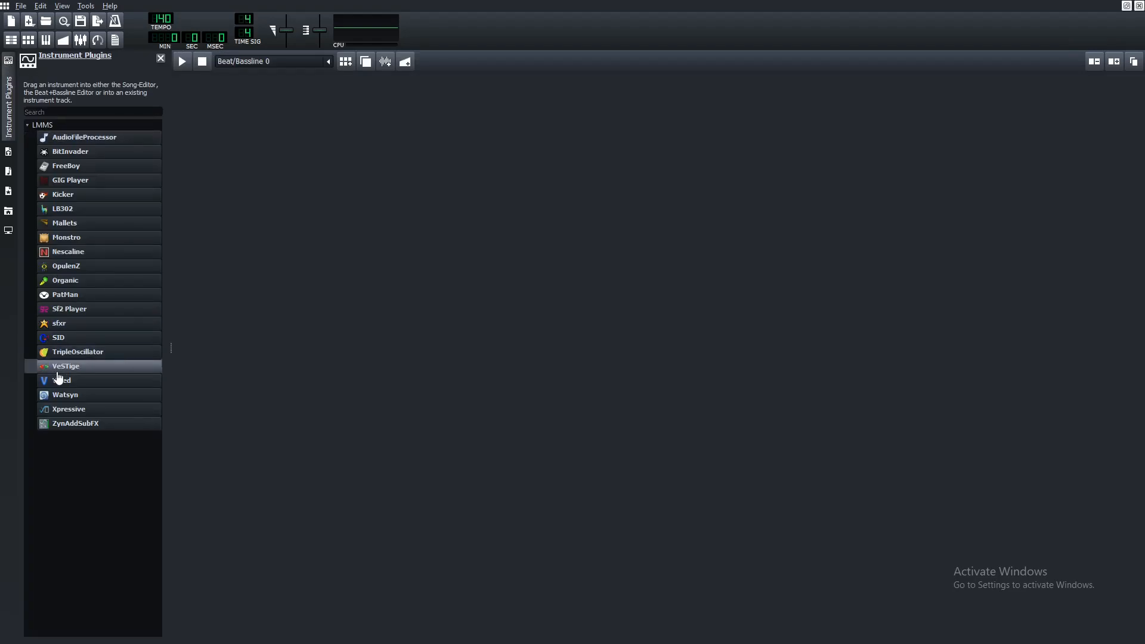
{"action": "left_click_drag", "start_coordinate": [58, 370], "coordinate": [316, 103]}
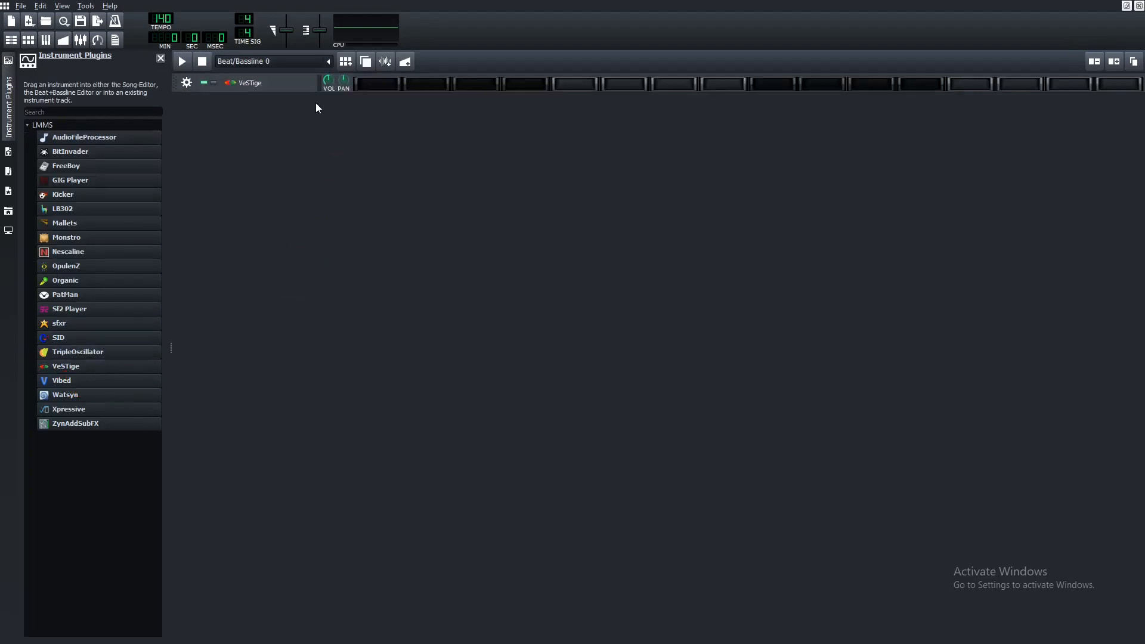
{"action": "left_click", "coordinate": [279, 89]}
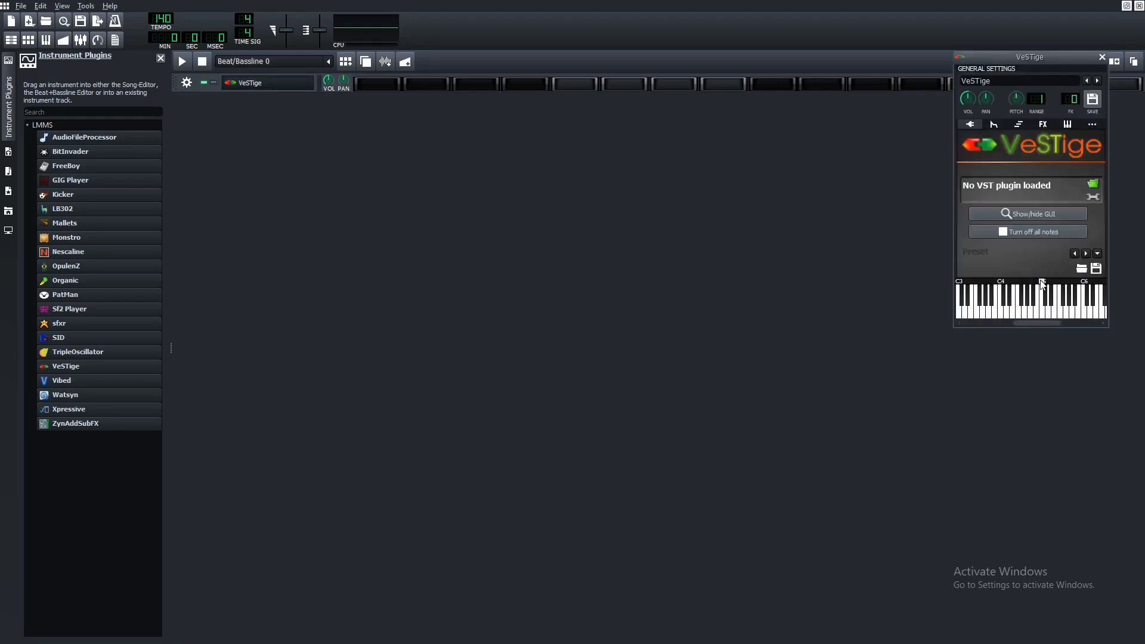
{"action": "left_click", "coordinate": [1093, 186]}
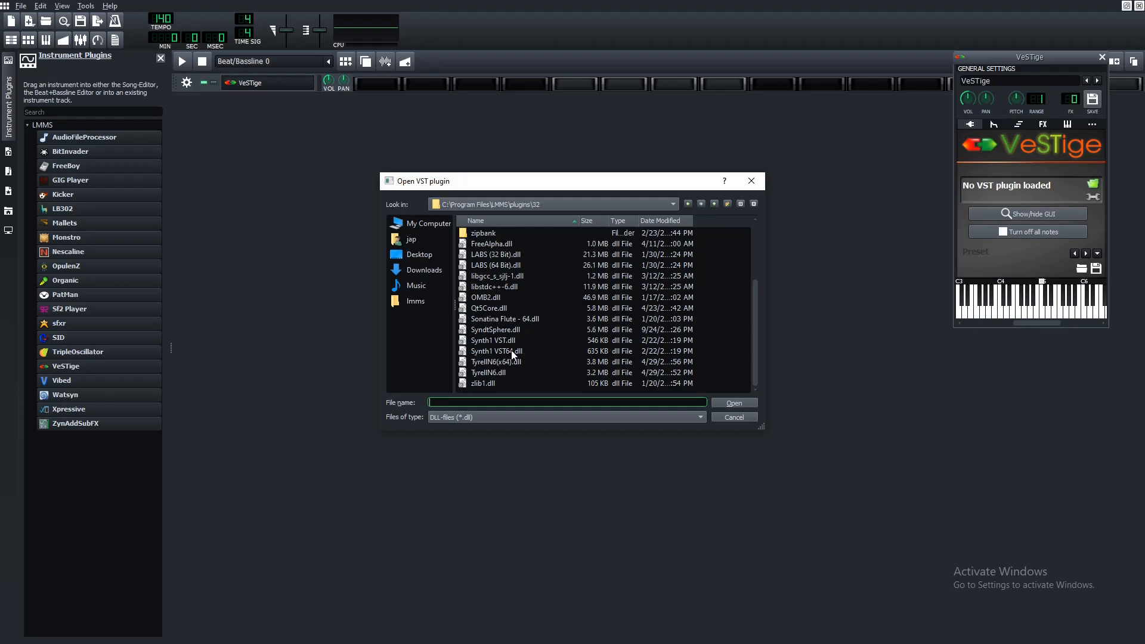
{"action": "left_click", "coordinate": [511, 350]}
{"action": "left_click", "coordinate": [737, 407]}
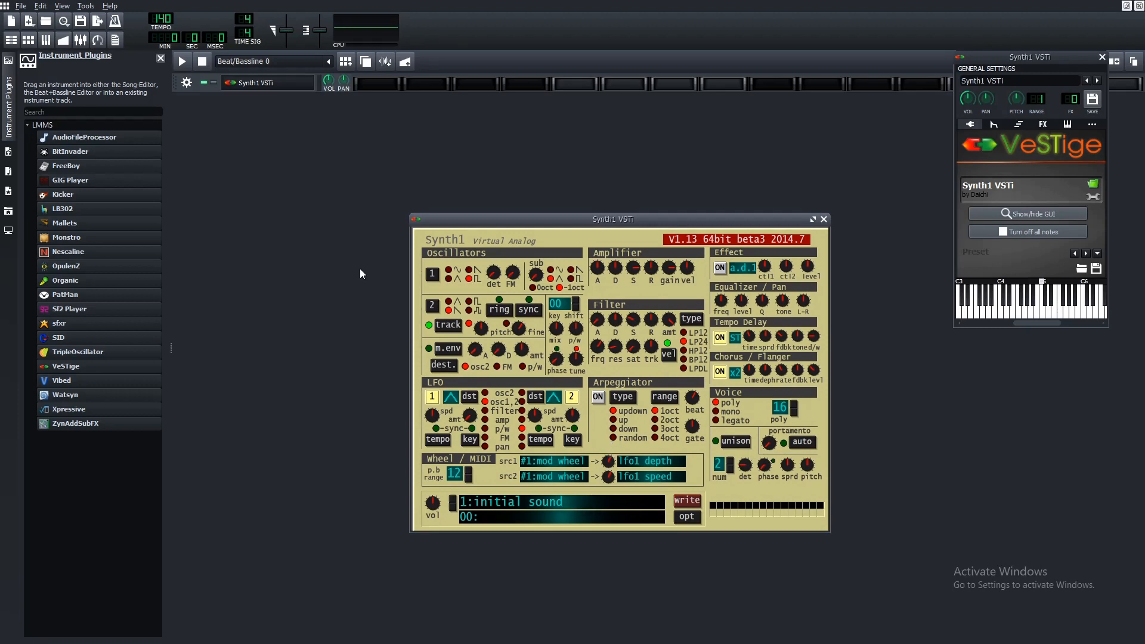
{"action": "left_click", "coordinate": [397, 126]}
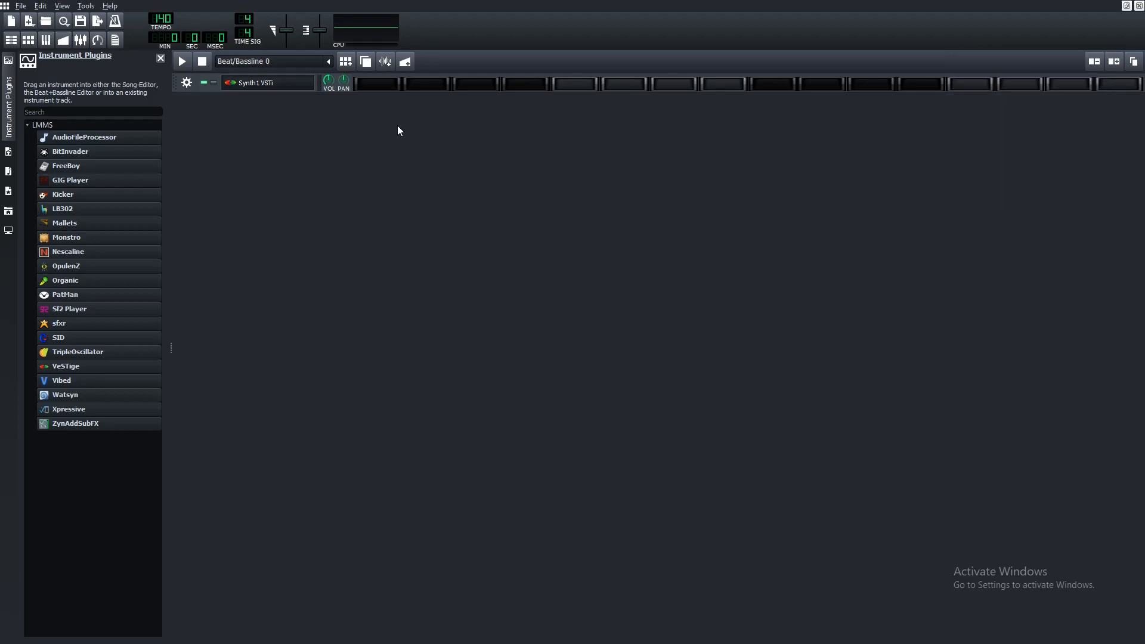
Enter four one-bar chords in Synth1's piano roll (C5-E5-G5-B5, B4-D5-F#5-A5, C5-E5-G5-B5, E5-G5-B5-D6) and play them back
{"action": "right_click", "coordinate": [383, 91]}
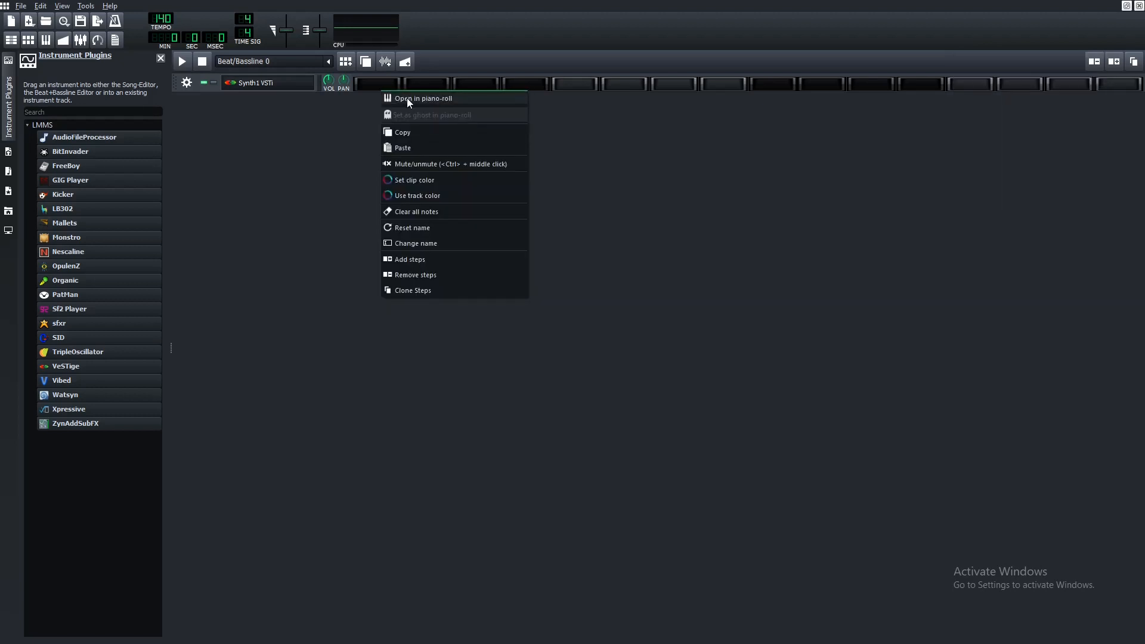
{"action": "left_click", "coordinate": [409, 100]}
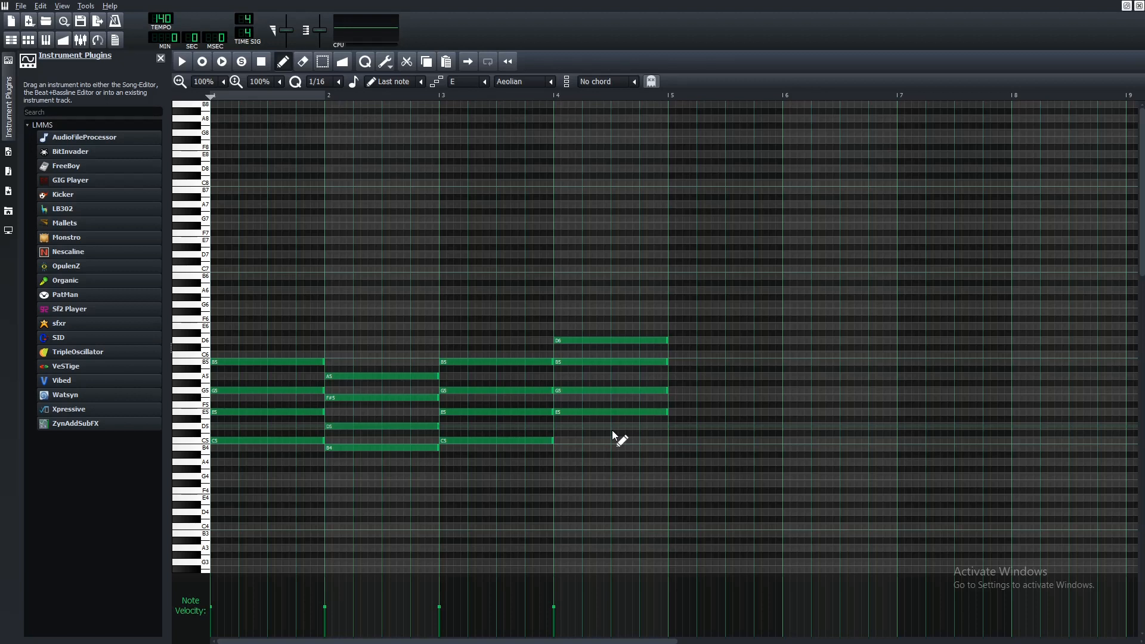
{"action": "key", "text": "space"}
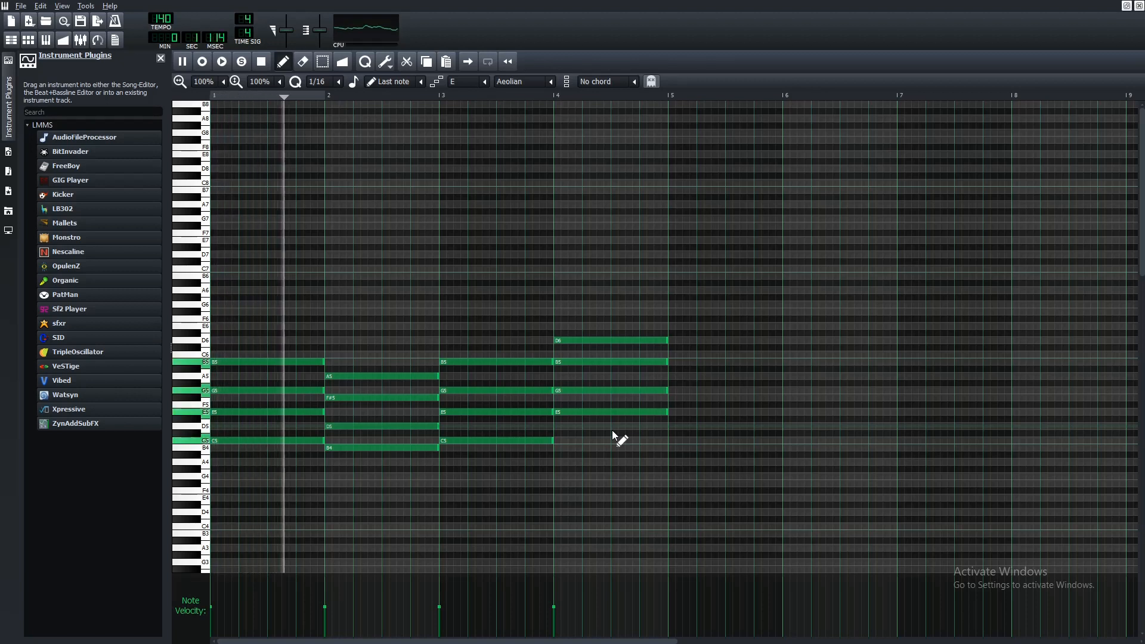
{"action": "key", "text": "space"}
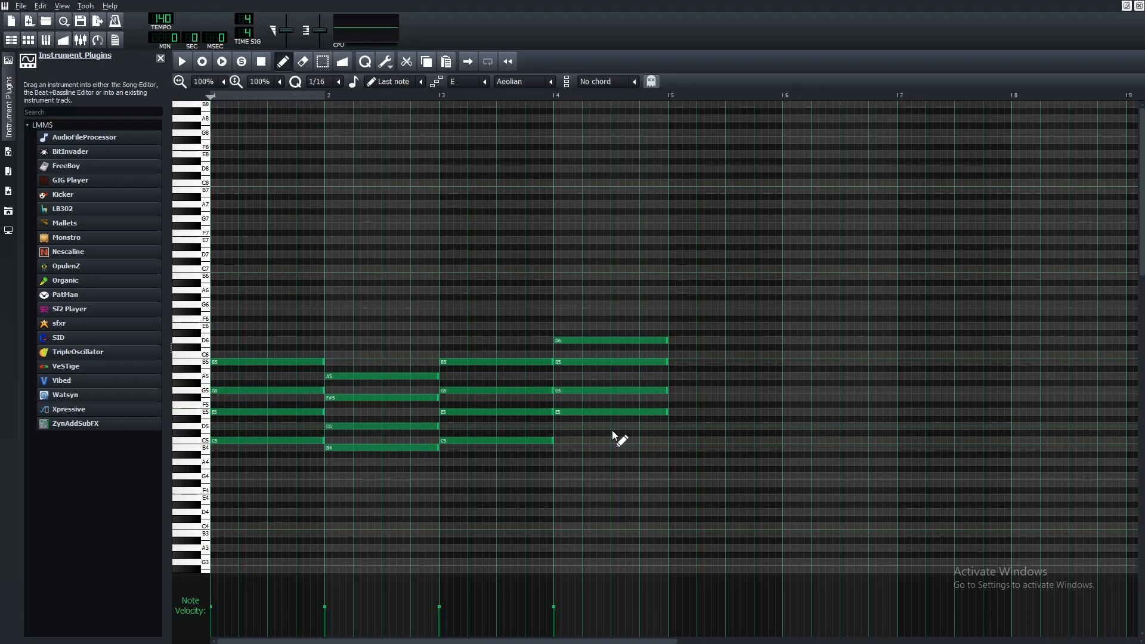
{"action": "left_click", "coordinate": [1139, 5]}
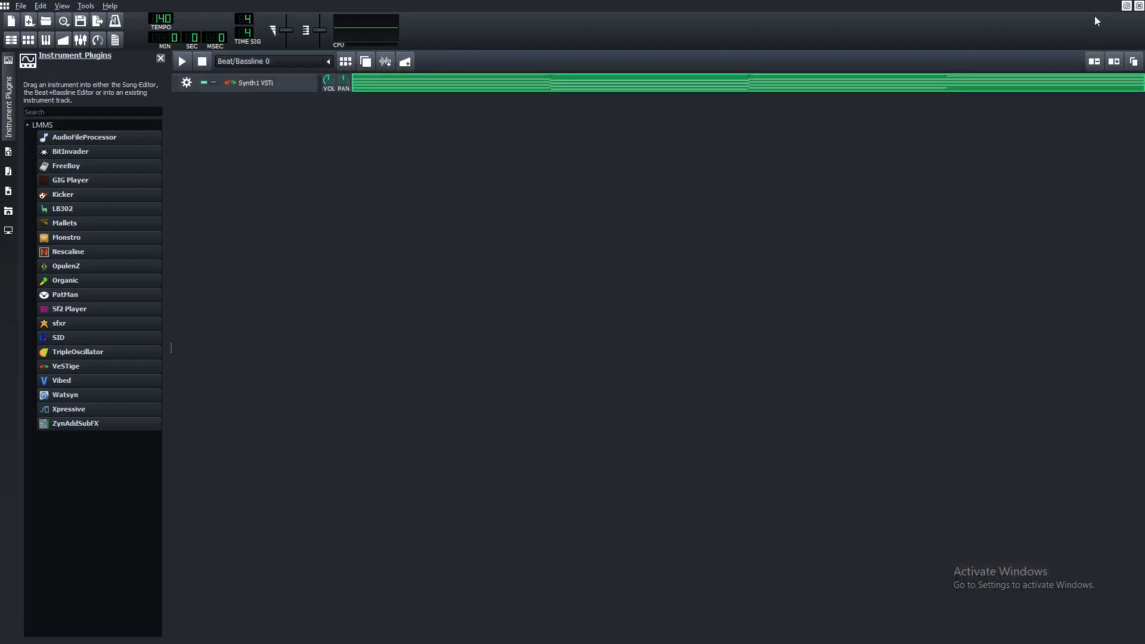
Load preset 46, Dogmeat - Painkillah, from the Dogmeat Saws 1.zip bank in Synth1 and play the beat with it
{"action": "left_click", "coordinate": [263, 85]}
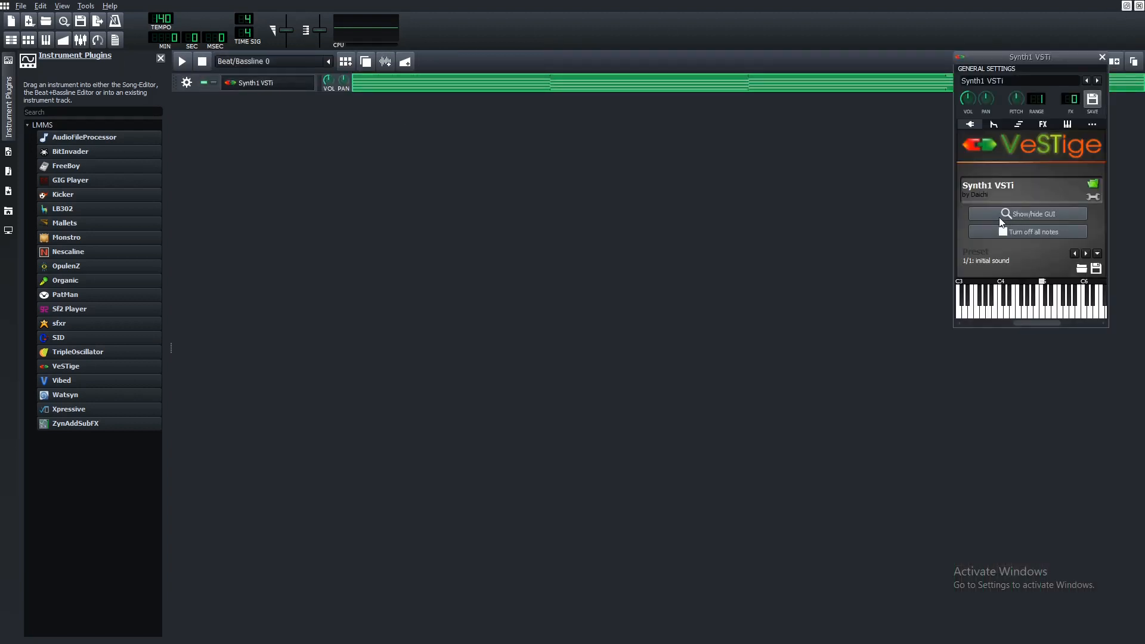
{"action": "left_click", "coordinate": [981, 217]}
{"action": "left_click_drag", "start_coordinate": [320, 334], "coordinate": [560, 183]}
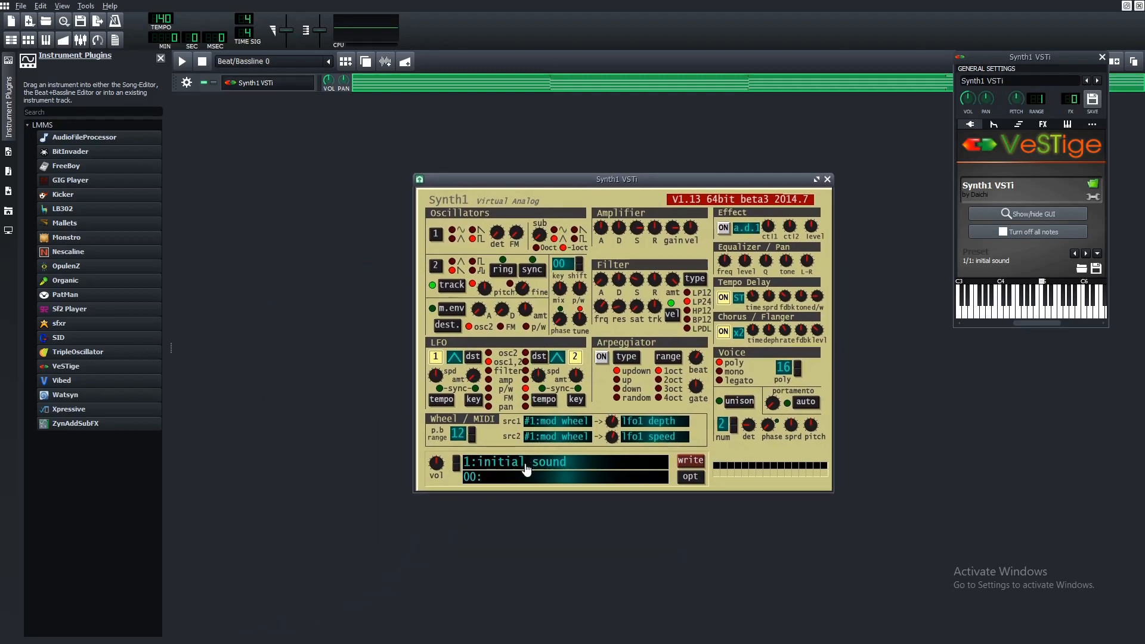
{"action": "left_click", "coordinate": [527, 469]}
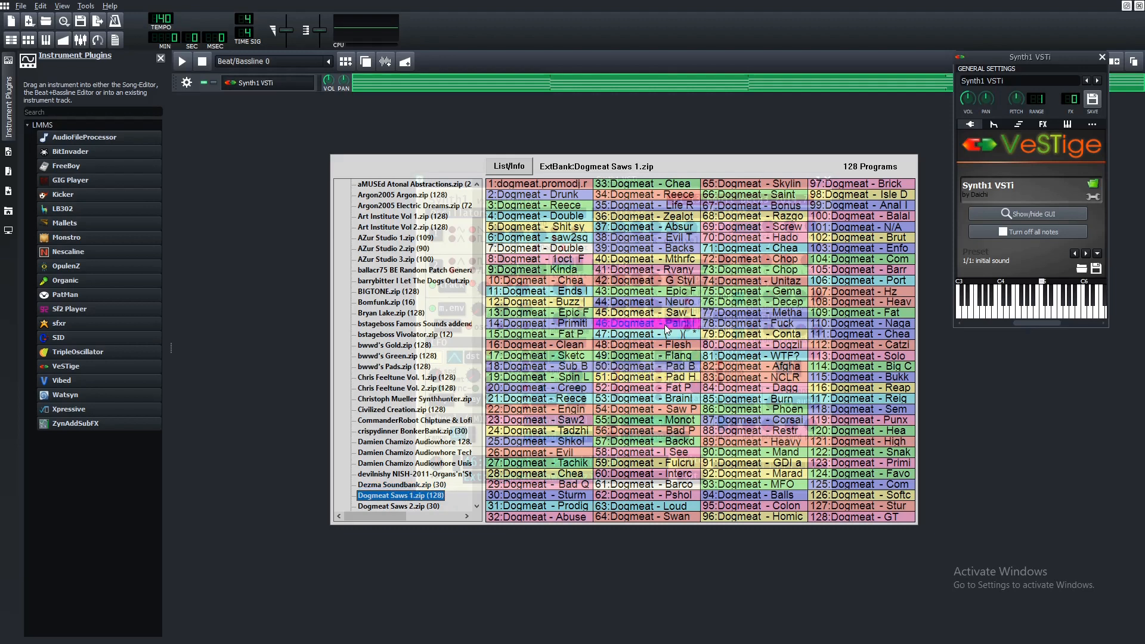
{"action": "left_click", "coordinate": [746, 164]}
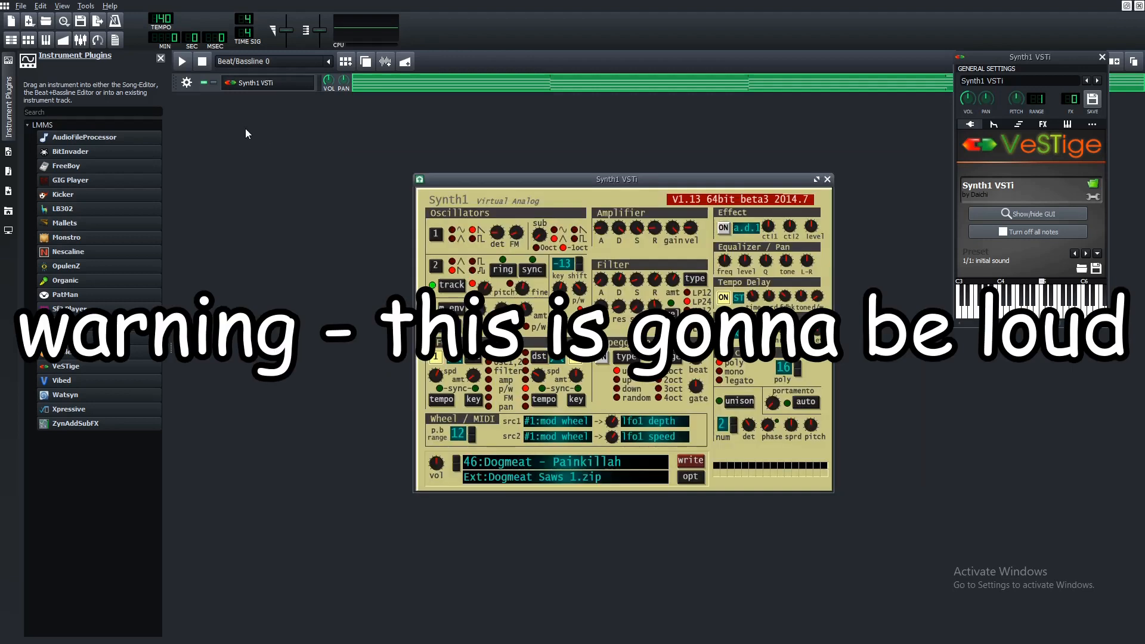
{"action": "left_click", "coordinate": [186, 62]}
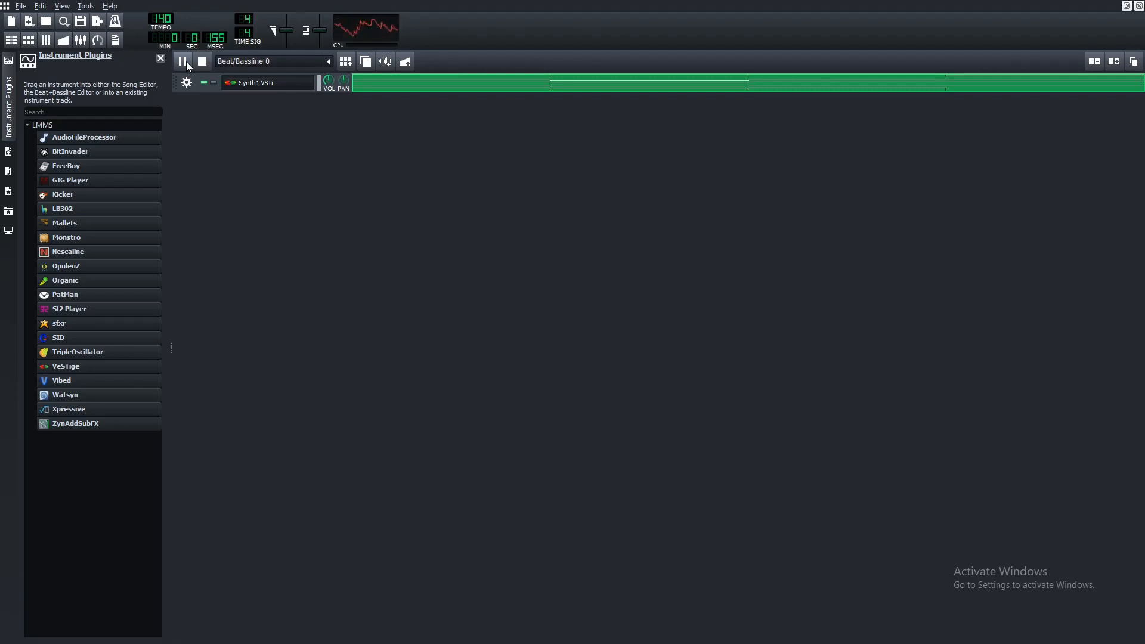
{"action": "left_click", "coordinate": [186, 62]}
Reopen the Synth1 interface and adjust the gain in its Amplifier section
{"action": "left_click", "coordinate": [237, 88]}
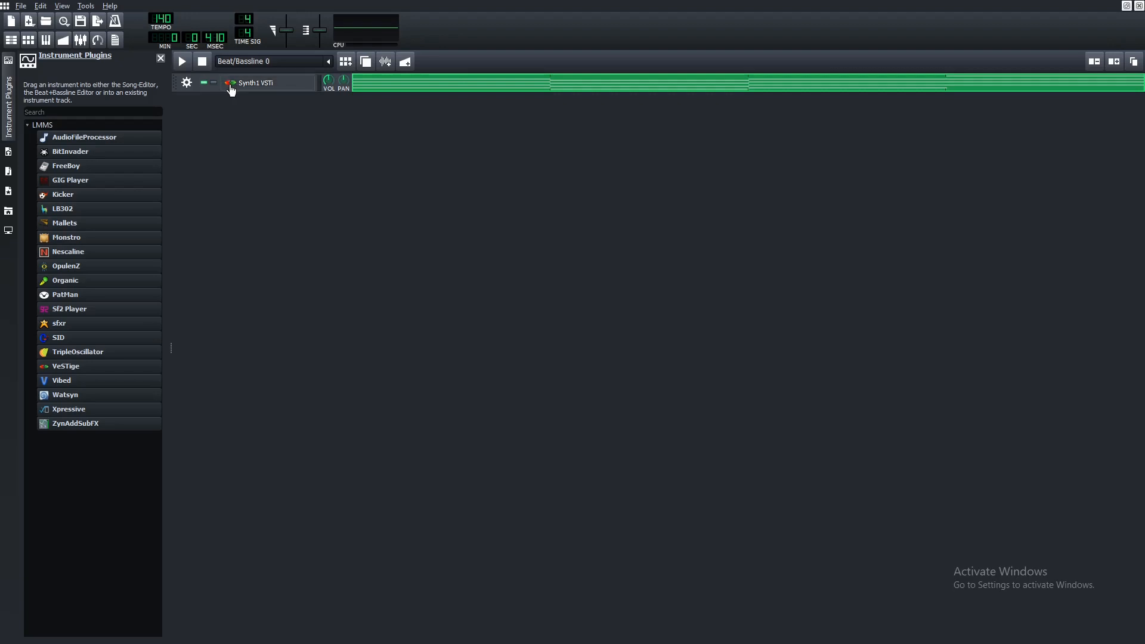
{"action": "left_click", "coordinate": [1061, 220]}
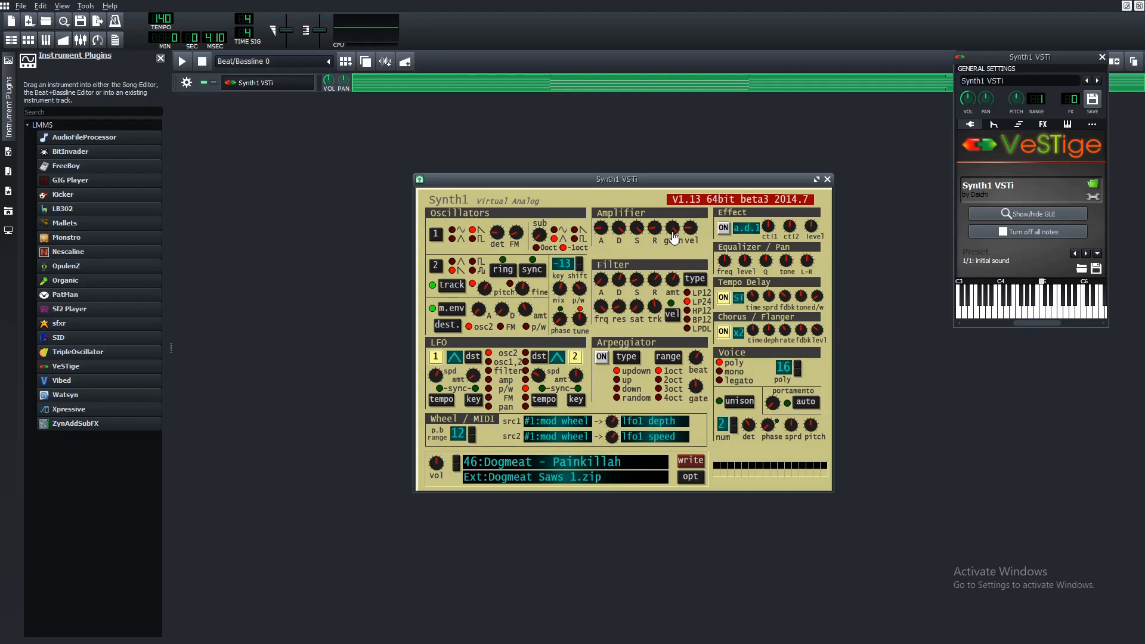
{"action": "left_click_drag", "start_coordinate": [674, 239], "coordinate": [659, 194]}
Add an Equalizer to Synth1's effects chain and roll off the lows and highs with its outermost bands
{"action": "left_click", "coordinate": [1041, 126]}
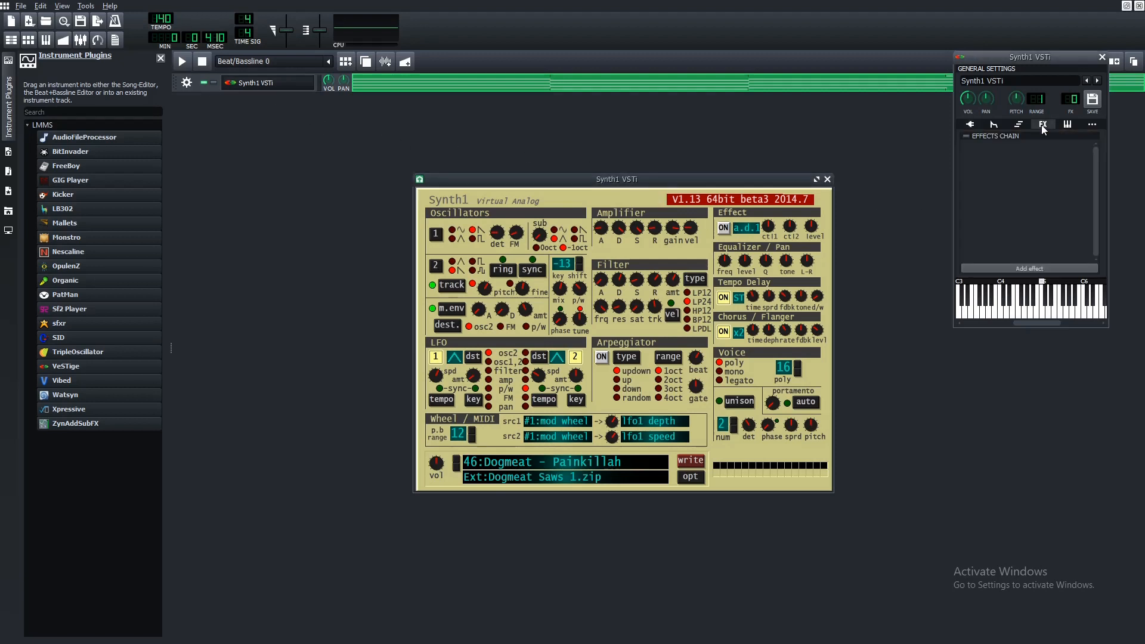
{"action": "left_click", "coordinate": [1000, 269]}
{"action": "left_click_drag", "start_coordinate": [930, 336], "coordinate": [781, 161]}
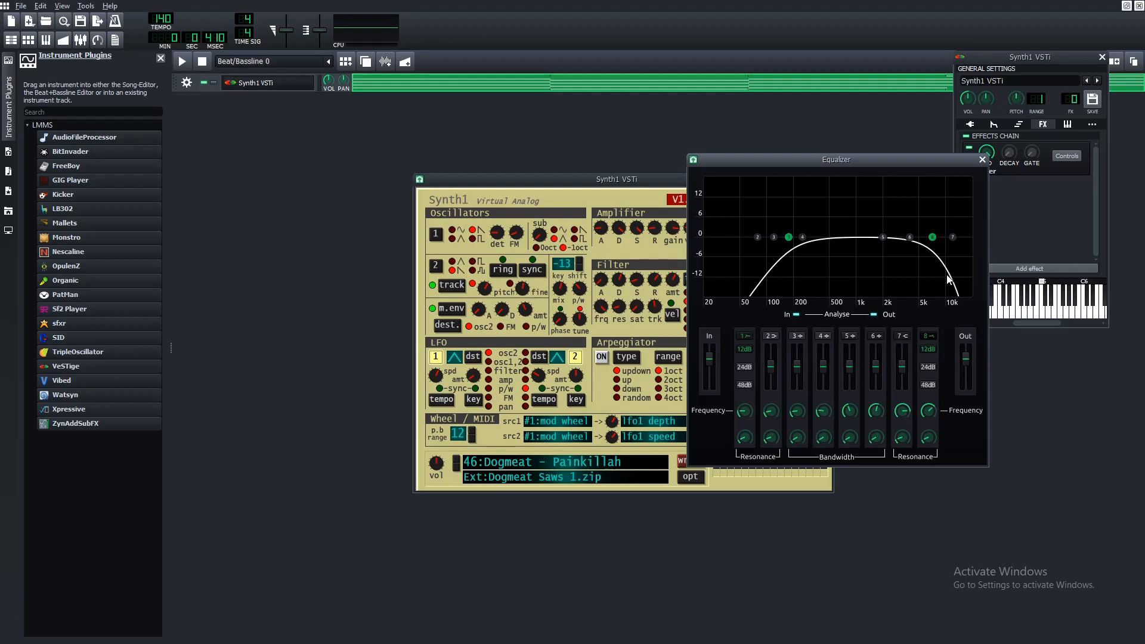
{"action": "left_click", "coordinate": [982, 159]}
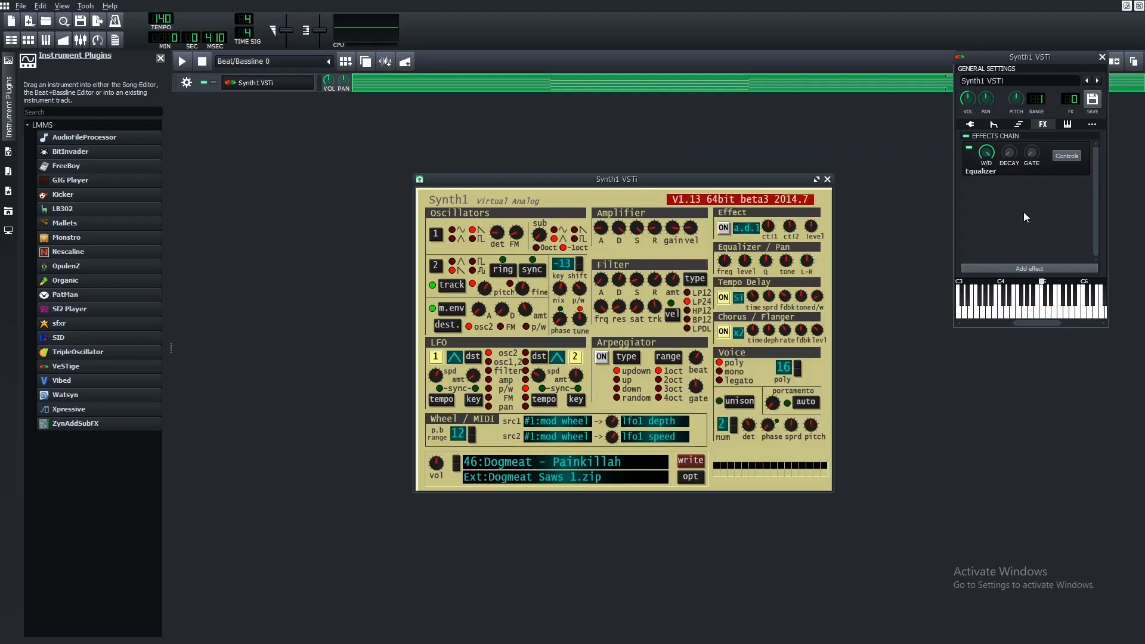
Add a ReverbSC effect to Synth1's effects chain and set its wet level to about 0.24
{"action": "left_click", "coordinate": [1039, 271]}
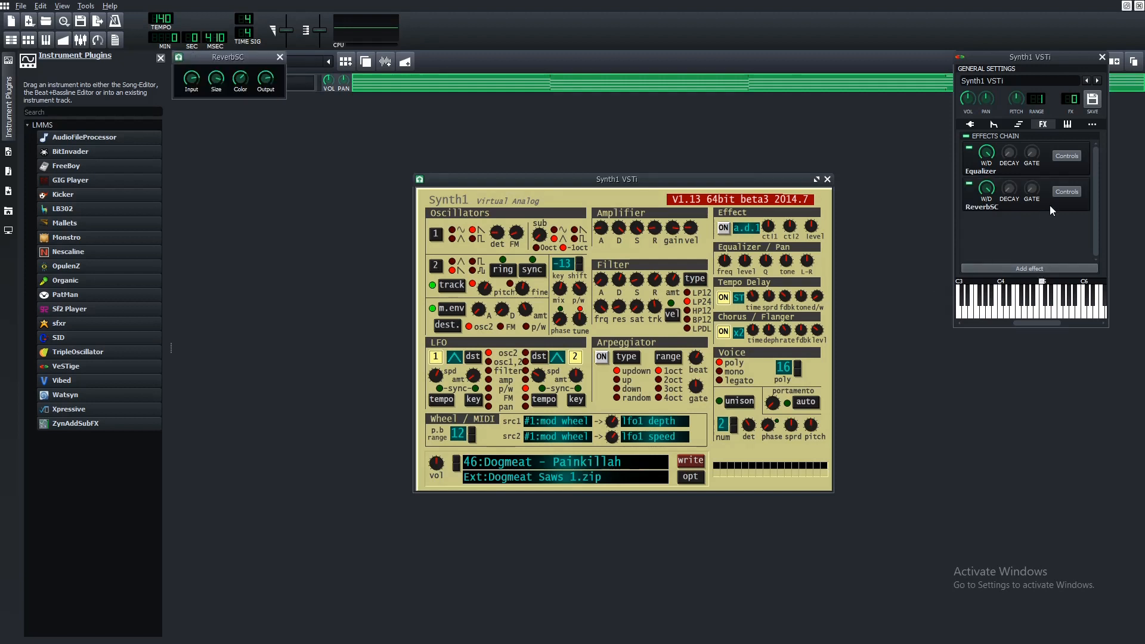
{"action": "left_click_drag", "start_coordinate": [987, 190], "coordinate": [994, 239]}
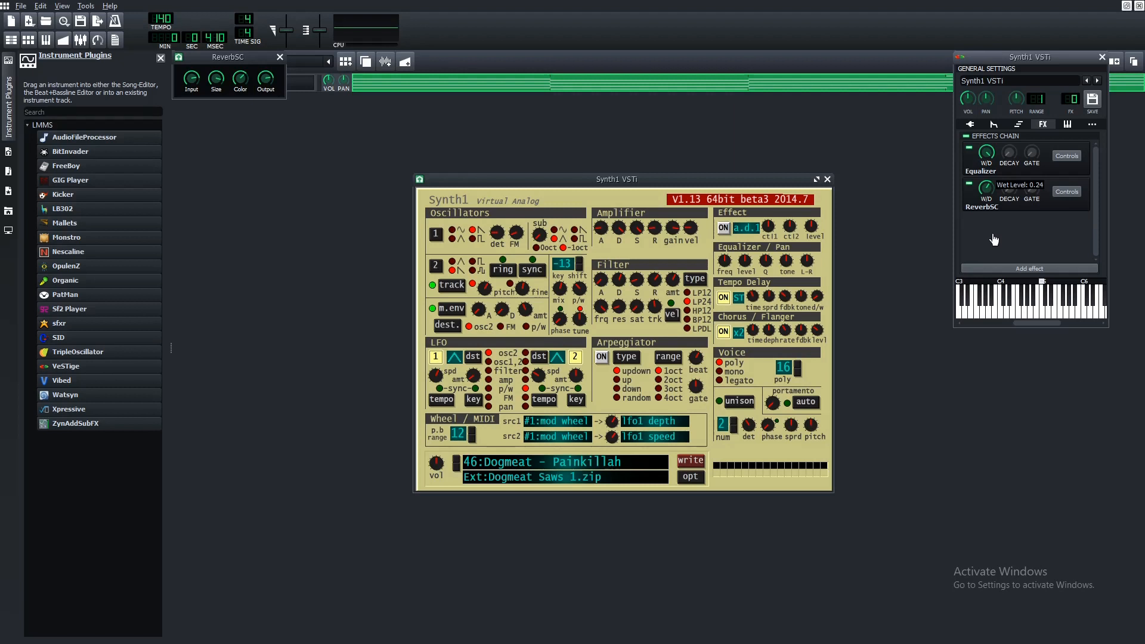
{"action": "left_click_drag", "start_coordinate": [994, 240], "coordinate": [992, 238]}
{"action": "left_click", "coordinate": [285, 127]}
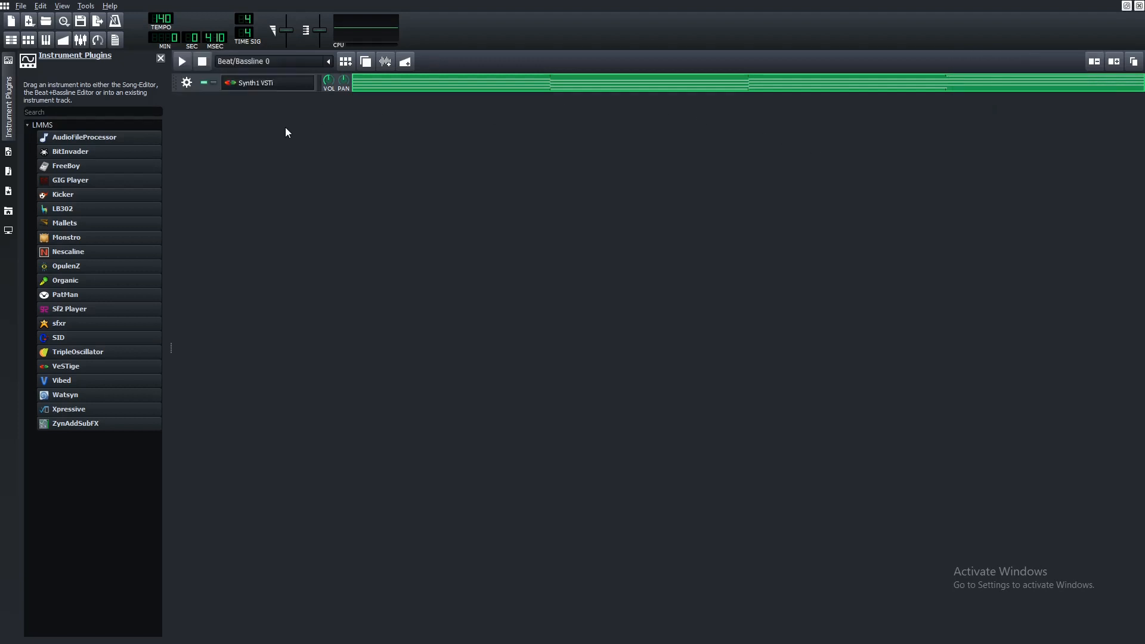
Play the beat to hear the processed Synth1 chords and check the track's effects chain
{"action": "left_click", "coordinate": [185, 66]}
{"action": "left_click", "coordinate": [185, 66]}
{"action": "left_click", "coordinate": [248, 90]}
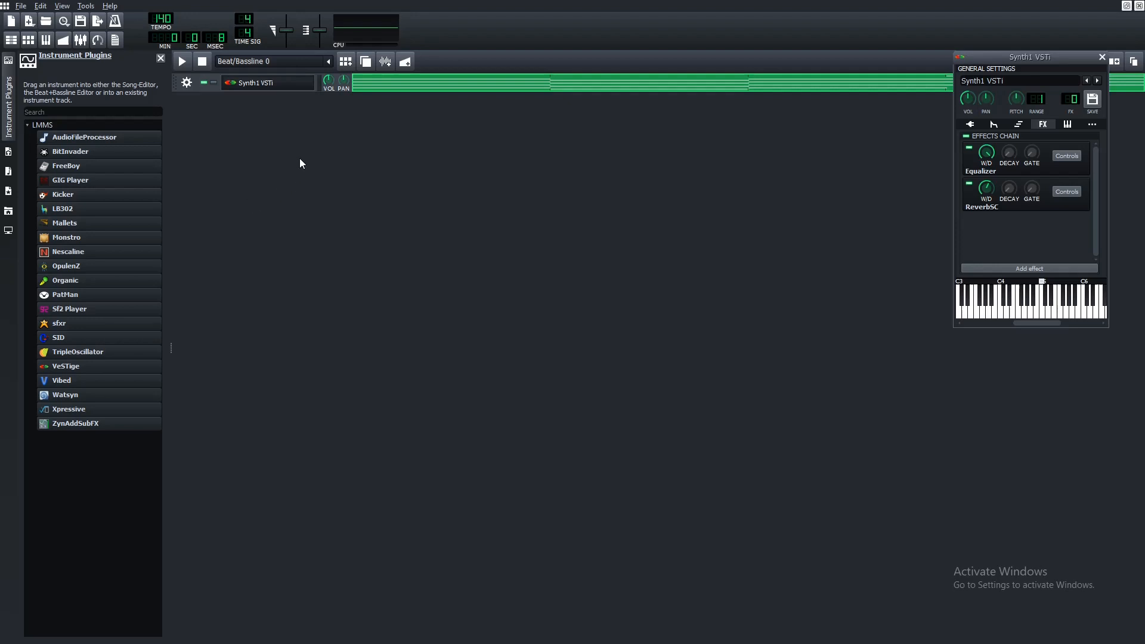
{"action": "left_click", "coordinate": [671, 195]}
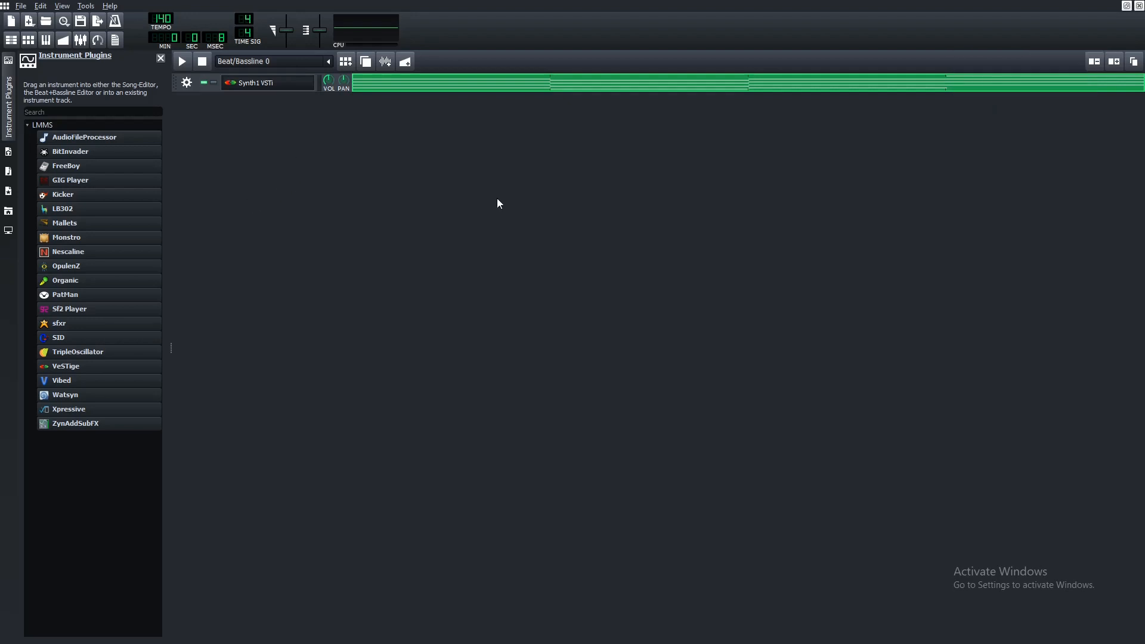
Add the hi hat [ cheddar ] sample from the KBeaZy Fyed Up Volume 1 drum kit as a new track
{"action": "left_click", "coordinate": [8, 211]}
{"action": "left_click", "coordinate": [27, 185]}
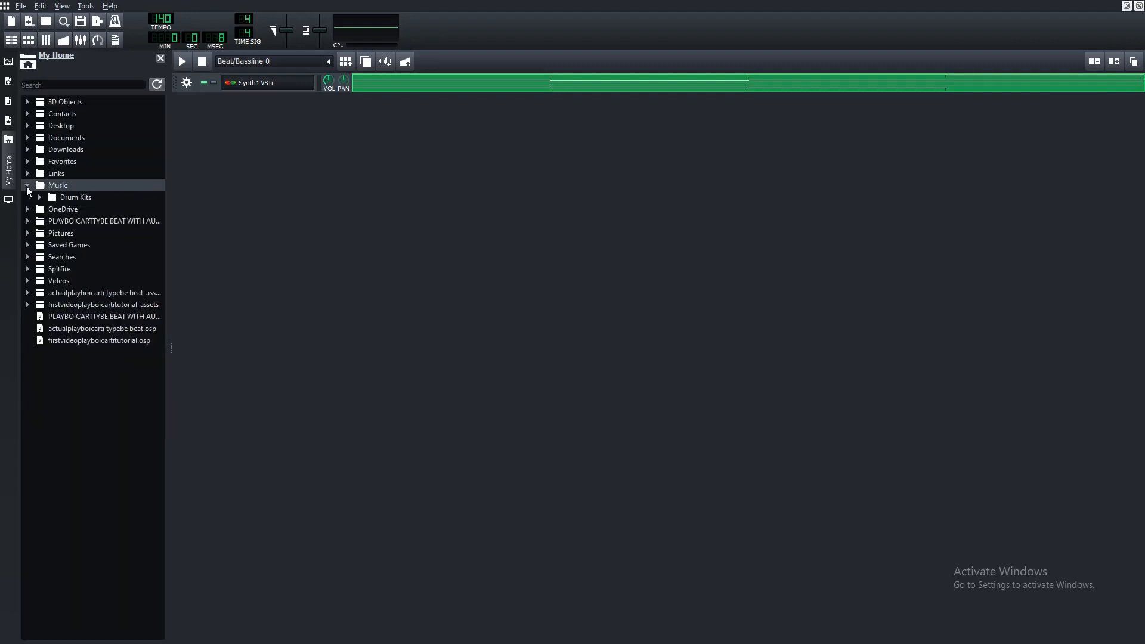
{"action": "left_click", "coordinate": [38, 197]}
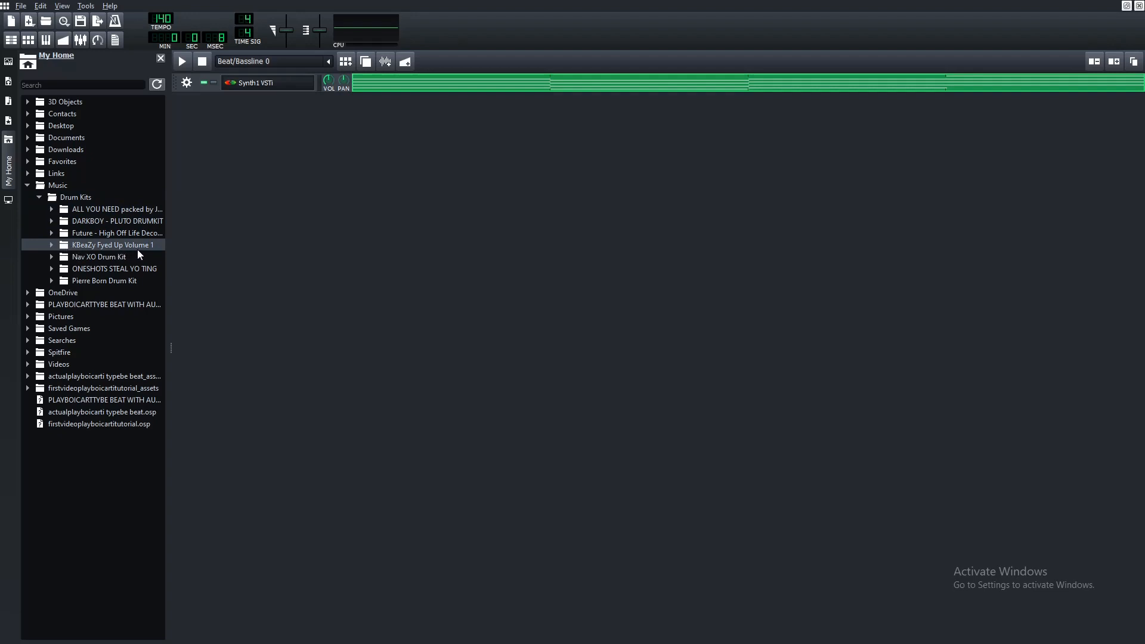
{"action": "left_click", "coordinate": [51, 246]}
{"action": "left_click", "coordinate": [63, 257]}
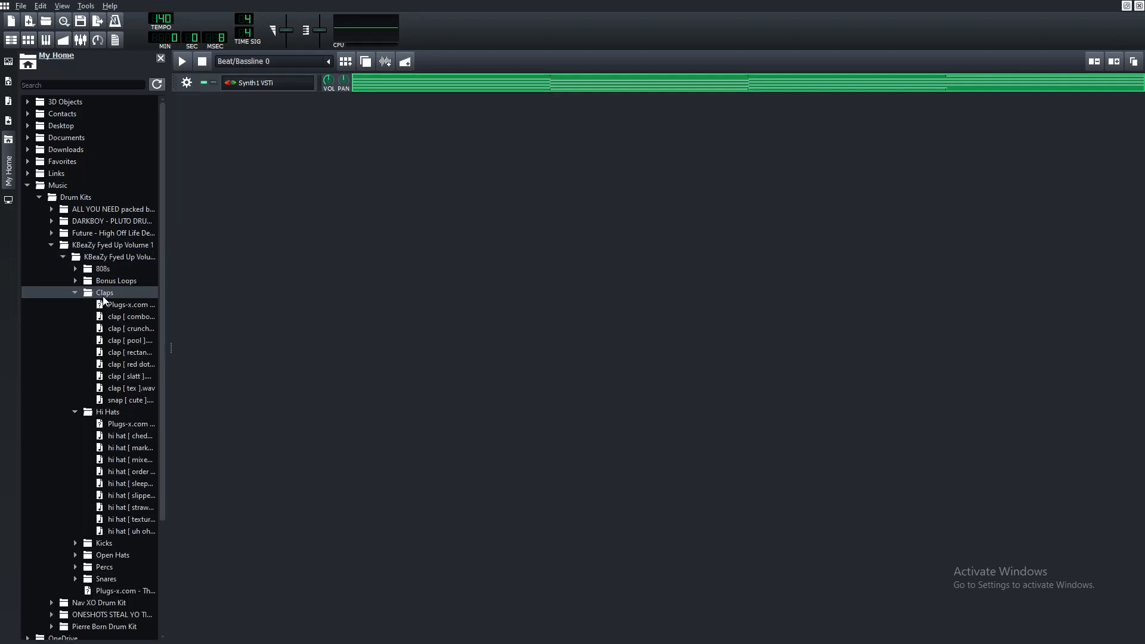
{"action": "left_click_drag", "start_coordinate": [108, 437], "coordinate": [316, 137]}
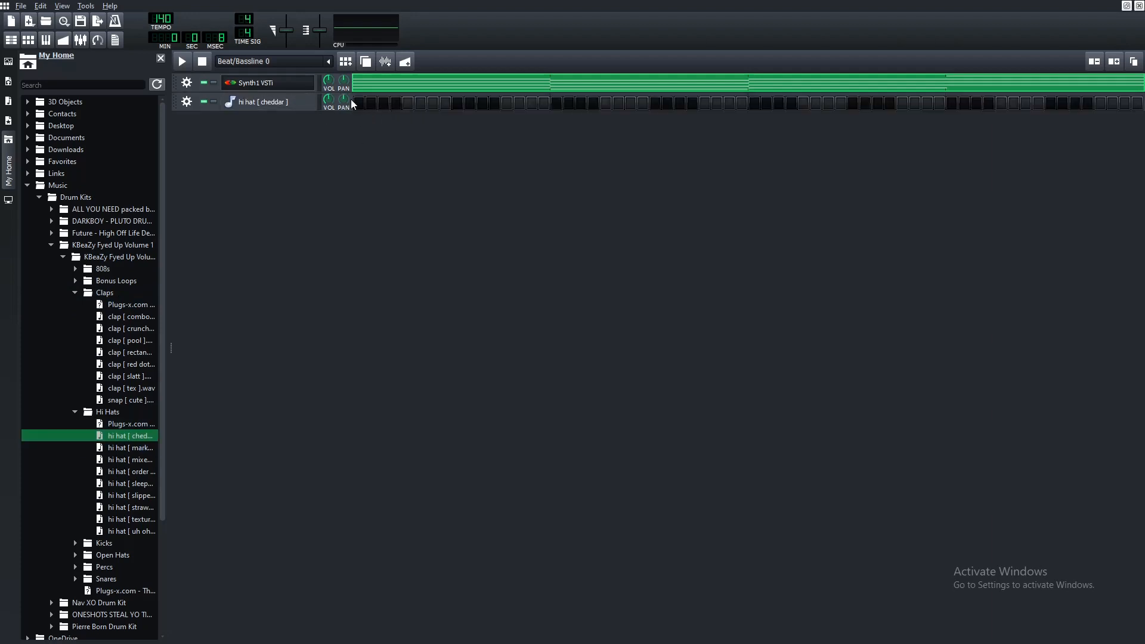
Set the project tempo to 100
{"action": "scroll", "coordinate": [170, 29], "scroll_direction": "down", "scroll_amount": 20}
{"action": "scroll", "coordinate": [170, 25], "scroll_direction": "down", "scroll_amount": 14}
{"action": "scroll", "coordinate": [169, 27], "scroll_direction": "up", "scroll_amount": 1}
Activate every step of the hi hat [ cheddar ] track across the whole pattern
{"action": "left_click", "coordinate": [359, 107]}
{"action": "left_click", "coordinate": [383, 105]}
{"action": "left_click", "coordinate": [407, 105]}
{"action": "left_click", "coordinate": [371, 104]}
{"action": "left_click", "coordinate": [395, 105]}
{"action": "left_click", "coordinate": [420, 105]}
{"action": "left_click", "coordinate": [433, 105]}
{"action": "left_click", "coordinate": [445, 105]}
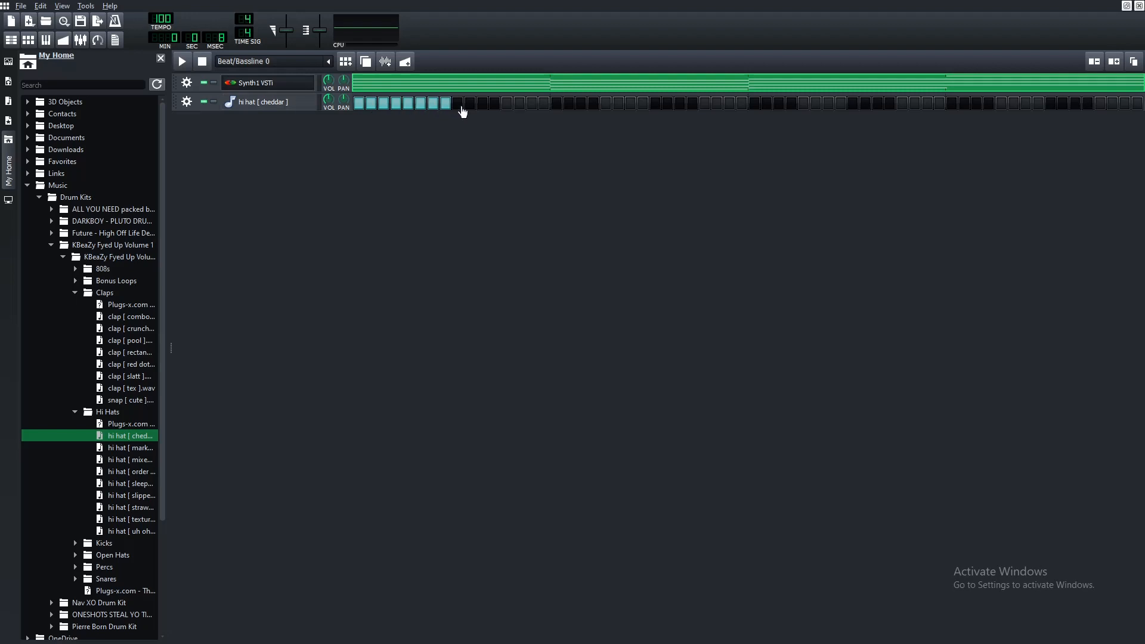
{"action": "left_click", "coordinate": [457, 105]}
{"action": "left_click", "coordinate": [467, 108]}
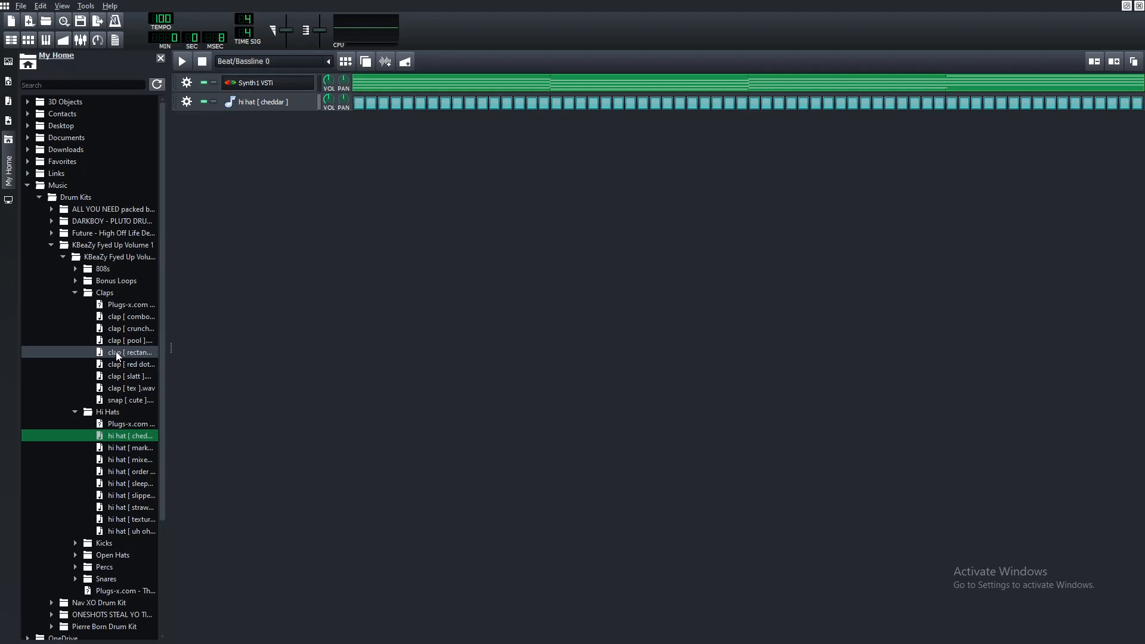
Add clap [ rectangle ] as a track with hits every eighth step from step 5, and add 808 [ bullet ] as a new track
{"action": "left_click_drag", "start_coordinate": [116, 352], "coordinate": [396, 127]}
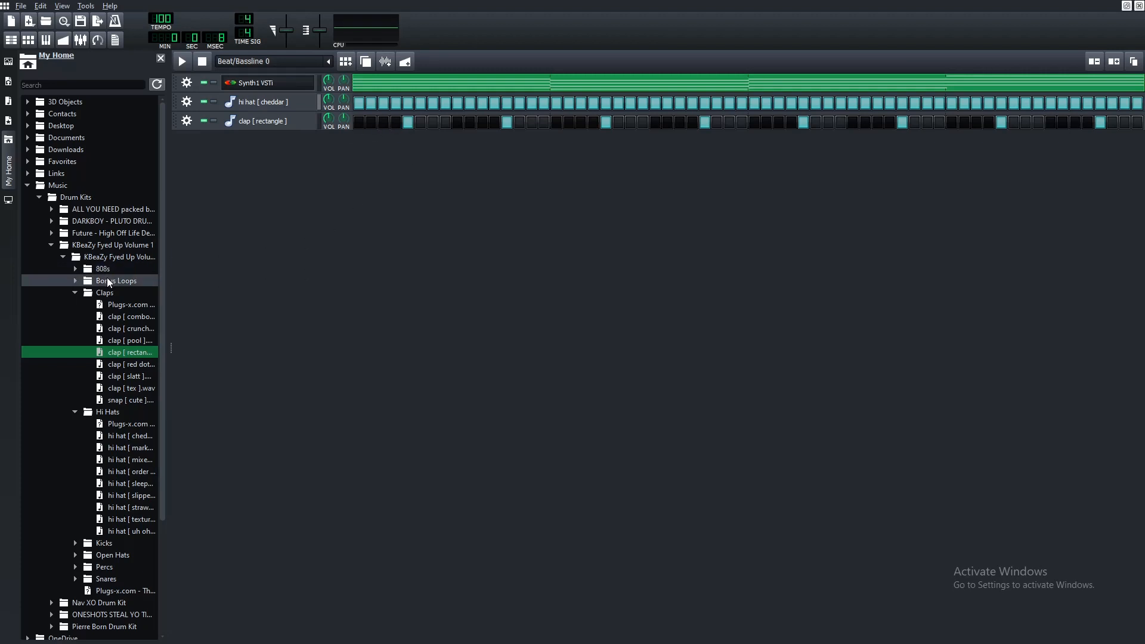
{"action": "left_click", "coordinate": [75, 269]}
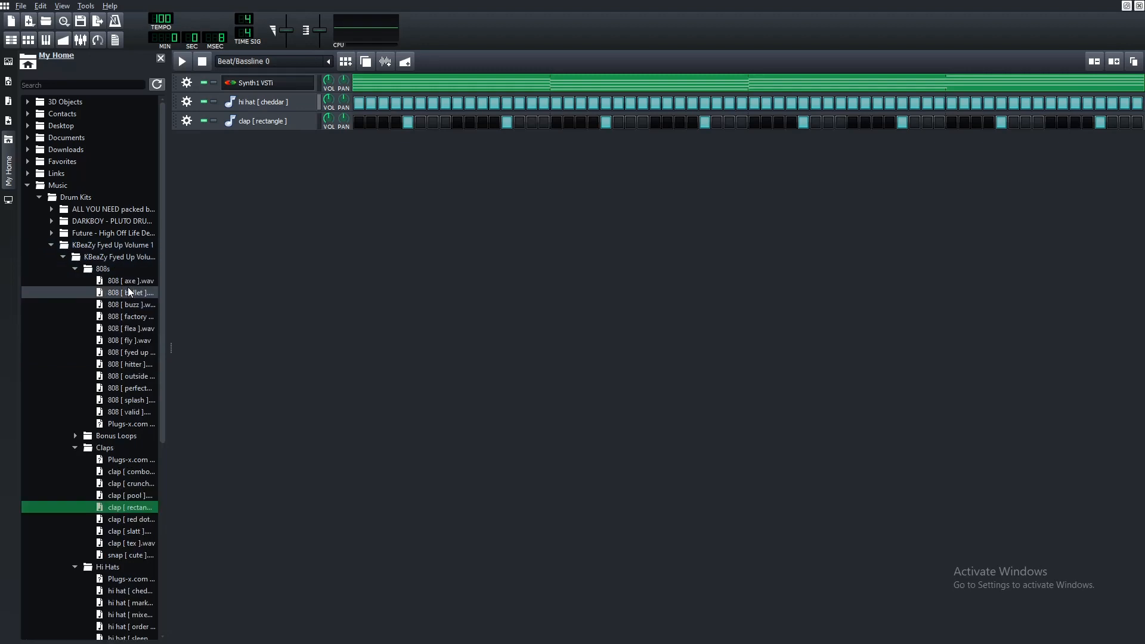
{"action": "left_click_drag", "start_coordinate": [122, 294], "coordinate": [266, 151]}
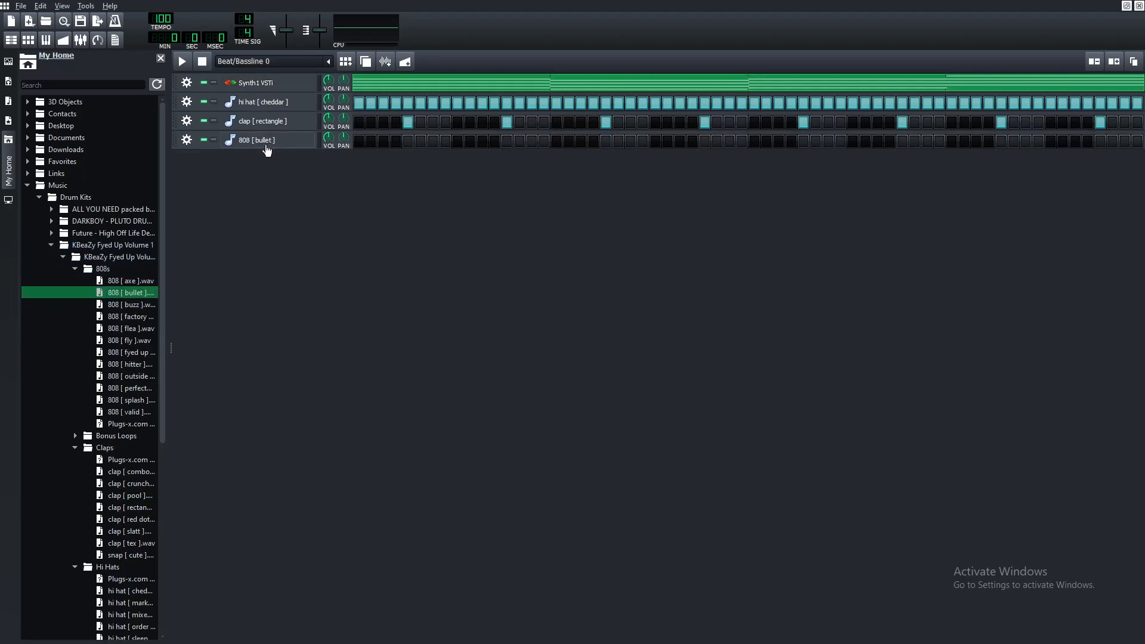
Raise the 808 [ bullet ] sample's amplification slightly and add an Equalizer to its effects chain
{"action": "left_click", "coordinate": [240, 141]}
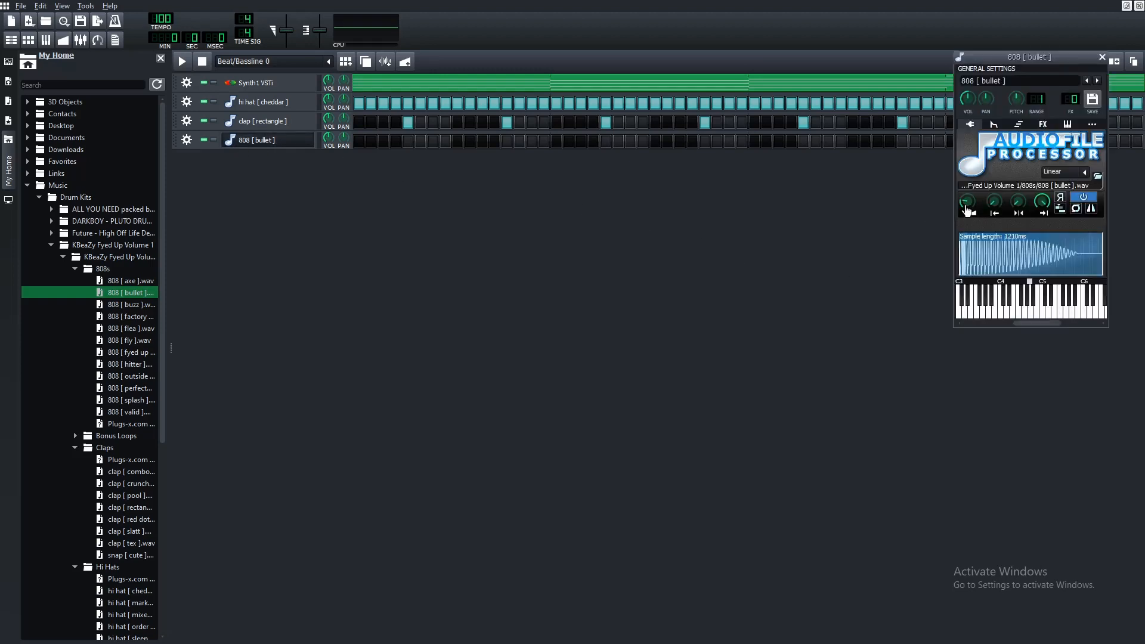
{"action": "left_click_drag", "start_coordinate": [966, 208], "coordinate": [972, 202]}
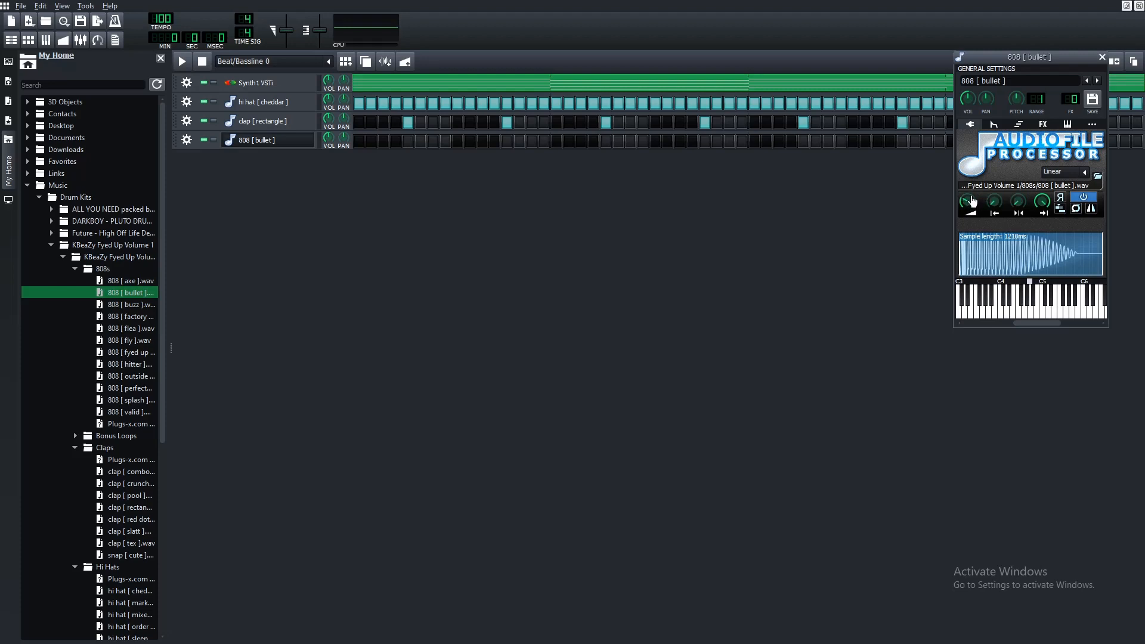
{"action": "left_click", "coordinate": [1043, 123]}
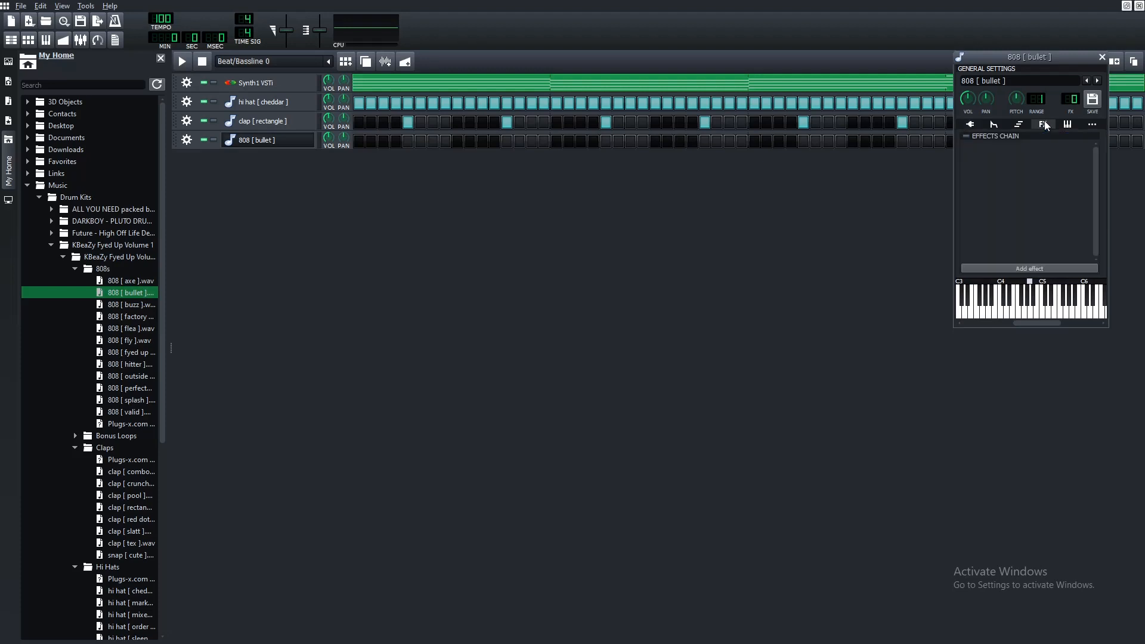
{"action": "left_click", "coordinate": [1030, 269]}
{"action": "type", "text": "e"}
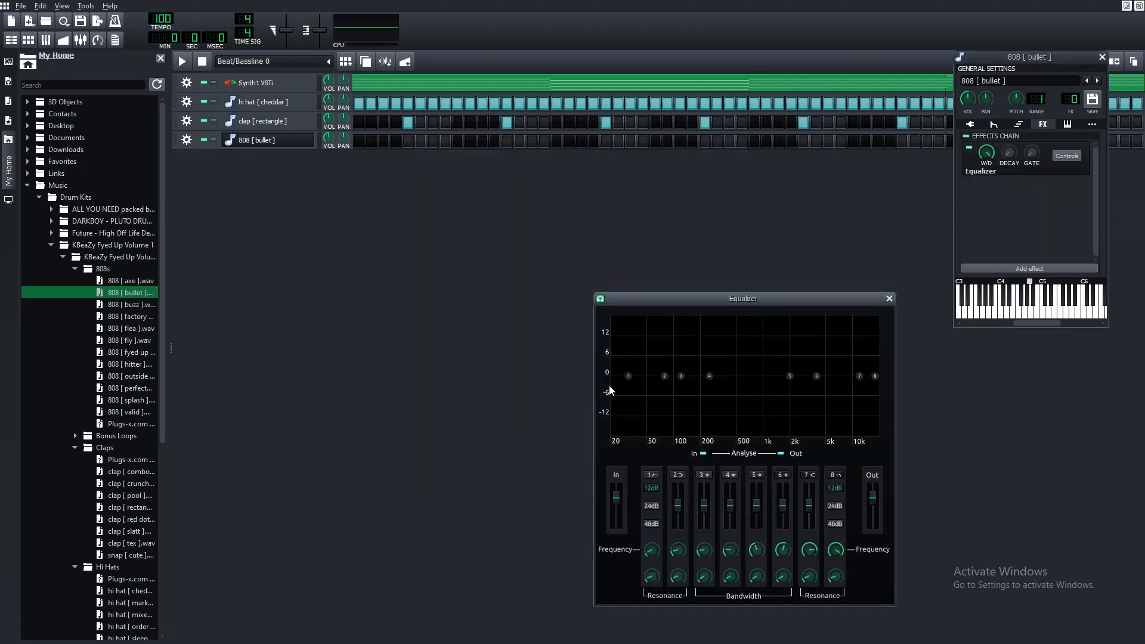
Move Equalizer band 1 to about 50 Hz, and move band 7 to the same frequency with a slight gain boost
{"action": "left_click_drag", "start_coordinate": [628, 381], "coordinate": [652, 380]}
{"action": "left_click_drag", "start_coordinate": [858, 377], "coordinate": [854, 377]}
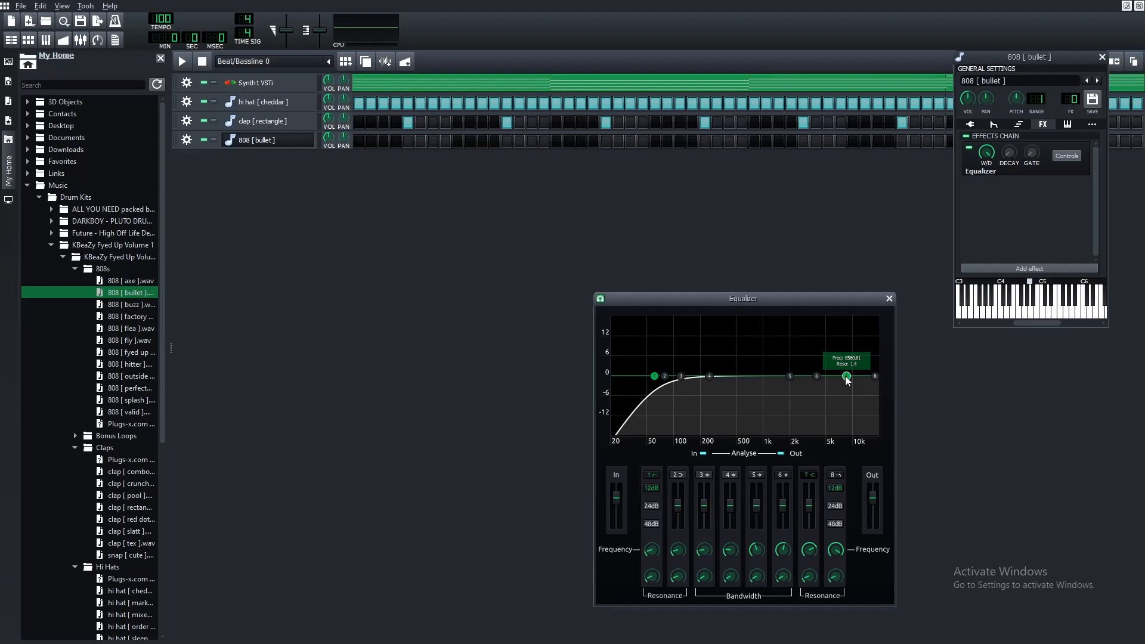
{"action": "left_click_drag", "start_coordinate": [847, 380], "coordinate": [654, 368]}
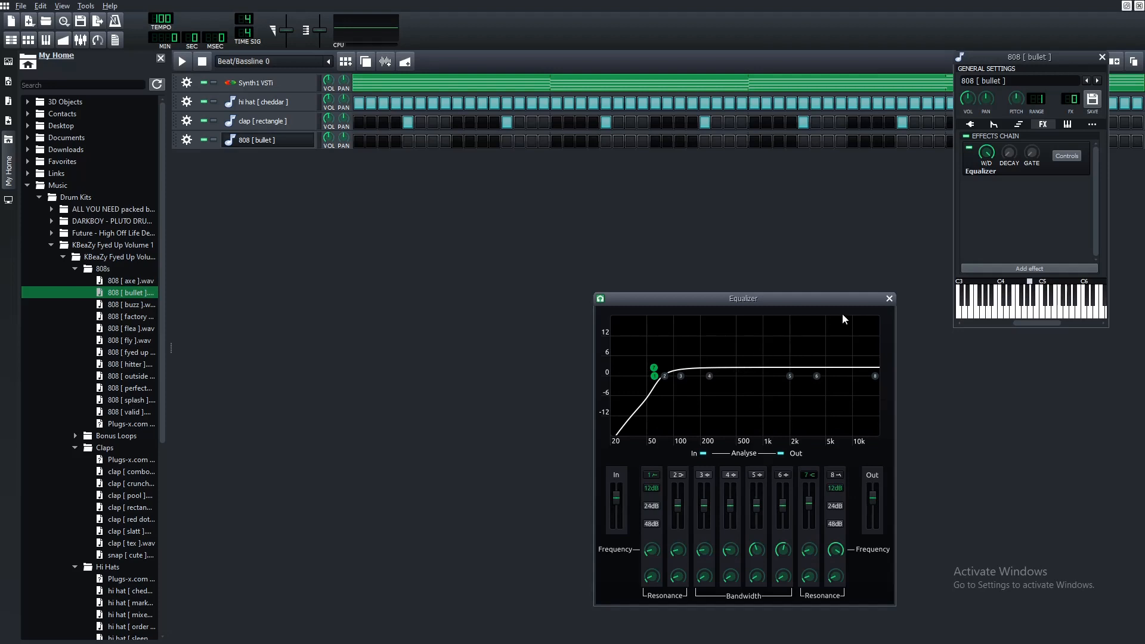
{"action": "left_click", "coordinate": [888, 299]}
Raise the 808 [ bullet ] volume envelope's amount, adjust its attack slightly, and set the sample's base note to C5
{"action": "left_click", "coordinate": [998, 124]}
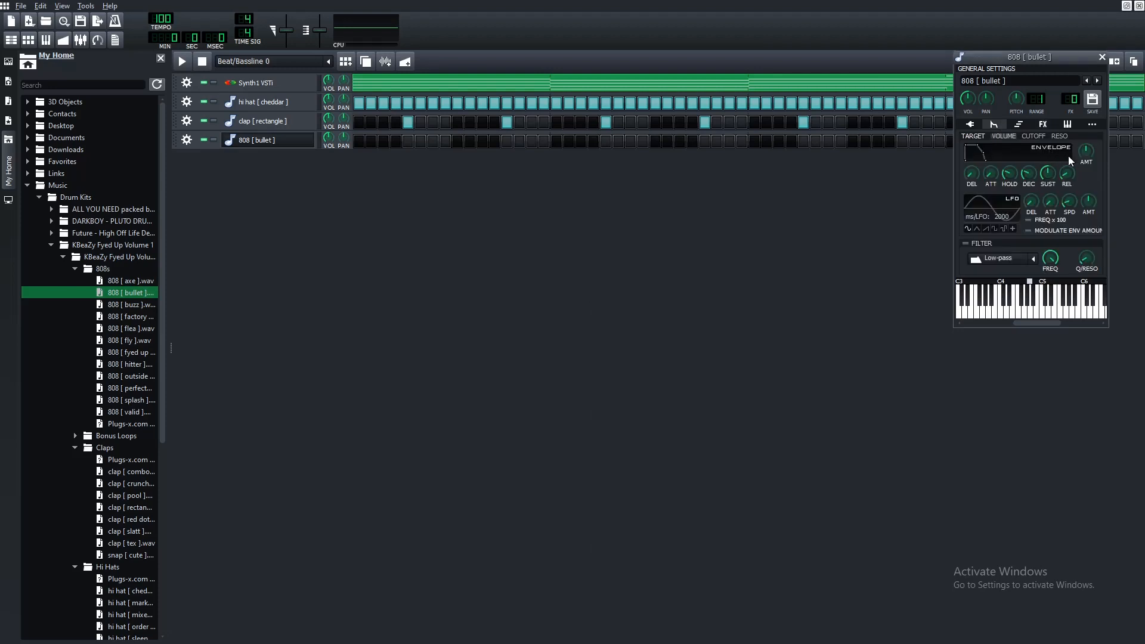
{"action": "left_click_drag", "start_coordinate": [1086, 153], "coordinate": [1081, 116]}
{"action": "left_click_drag", "start_coordinate": [991, 176], "coordinate": [995, 171]}
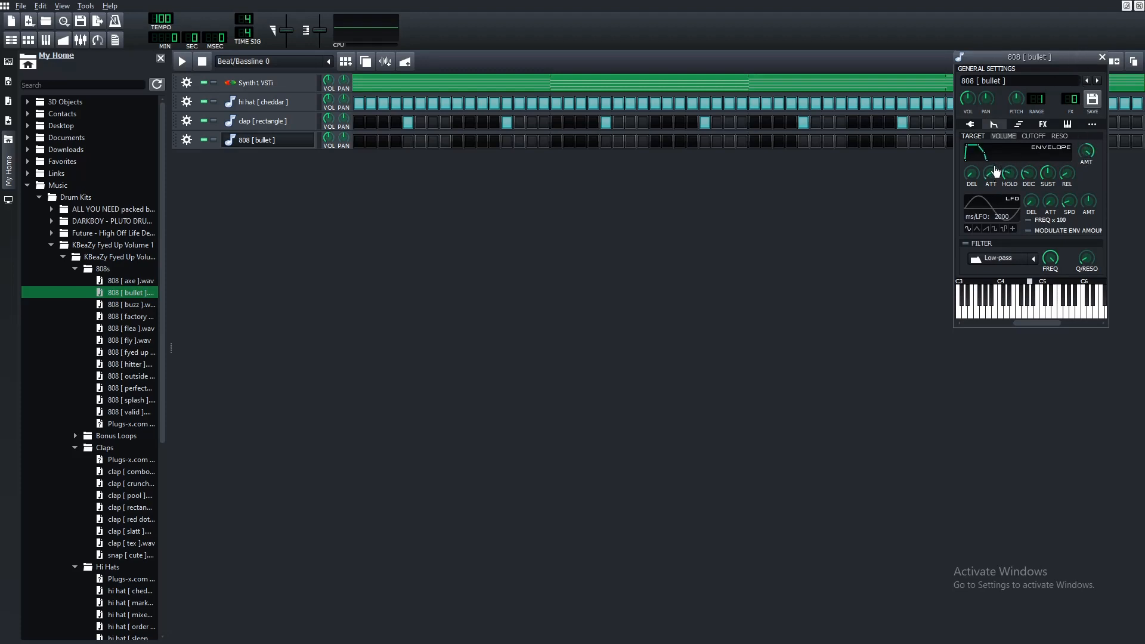
{"action": "left_click", "coordinate": [1042, 281]}
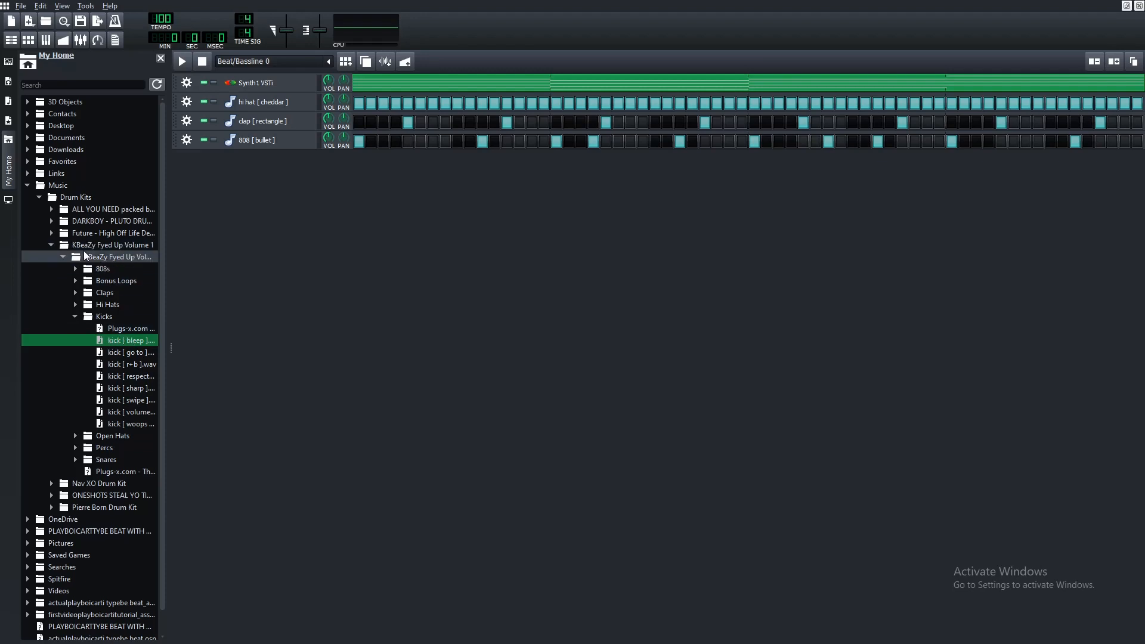
Add the kick [ bleep ] sample as a new track and copy the 808 [ bullet ] notes into its pattern
{"action": "double_click", "coordinate": [124, 344]}
{"action": "right_click", "coordinate": [356, 164]}
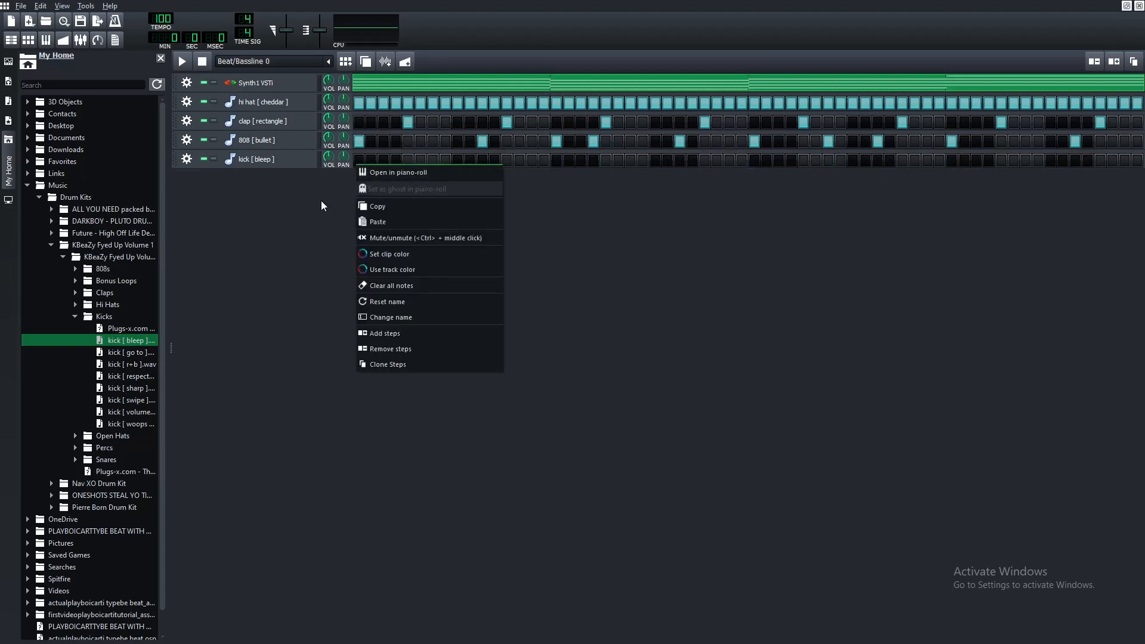
{"action": "left_click", "coordinate": [335, 182]}
{"action": "right_click", "coordinate": [356, 144]}
{"action": "left_click", "coordinate": [364, 150]}
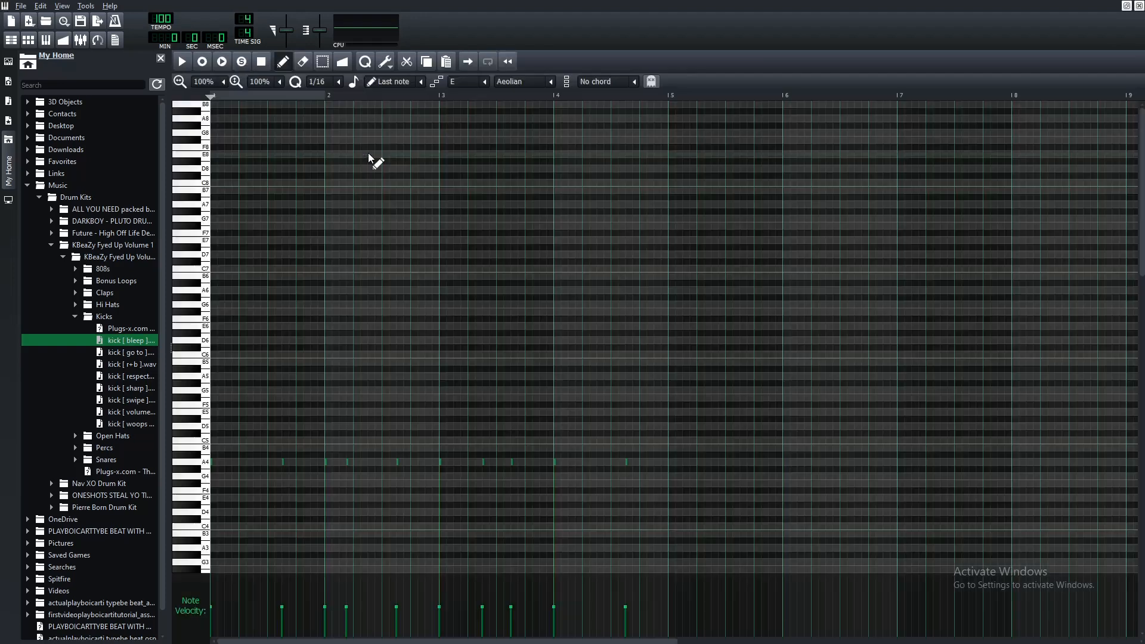
{"action": "left_click_drag", "start_coordinate": [723, 504], "coordinate": [34, 383]}
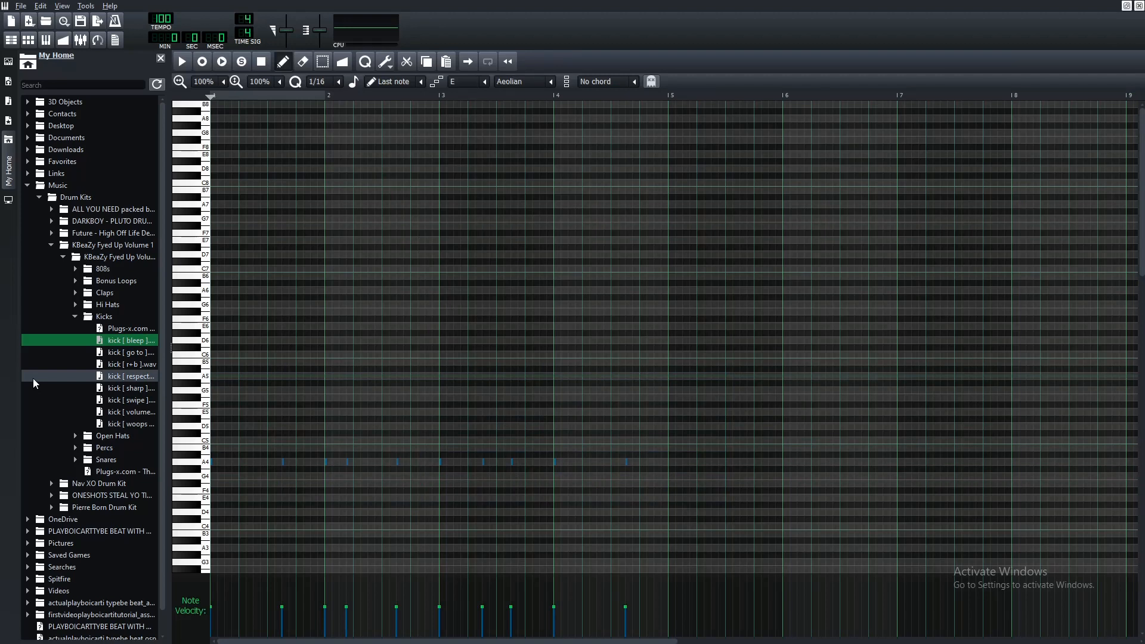
{"action": "left_click", "coordinate": [1138, 6]}
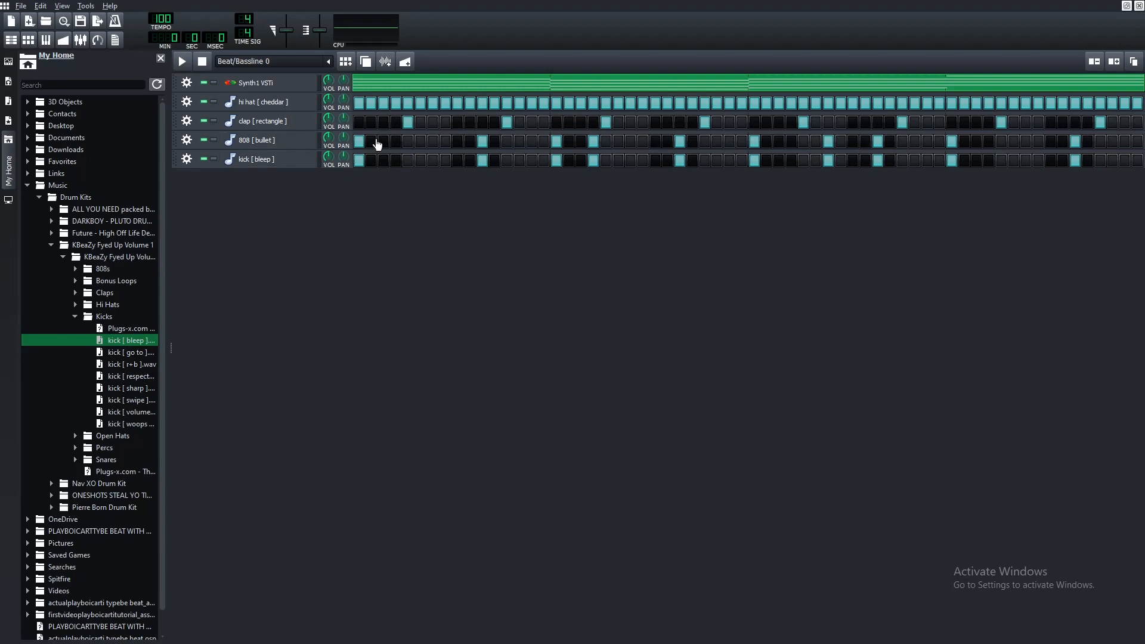
Copy the lowest note of each Synth1 chord (C5, B4, C5, E5) into the 808 [ bullet ] piano roll
{"action": "double_click", "coordinate": [385, 88]}
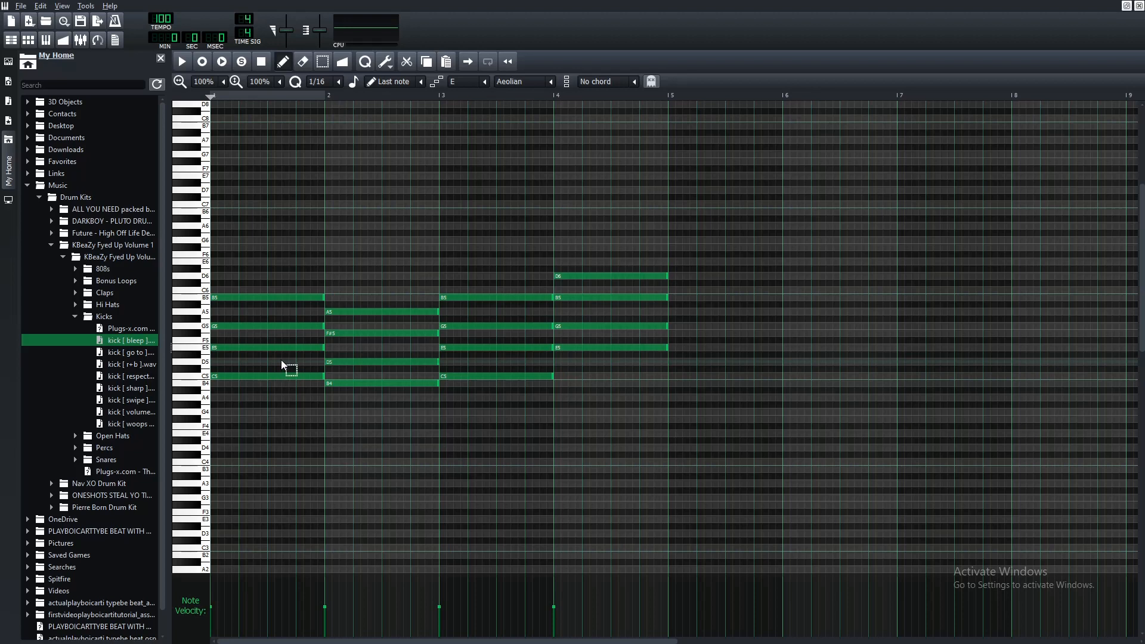
{"action": "left_click", "coordinate": [289, 376]}
{"action": "left_click", "coordinate": [363, 384], "text": "ctrl"}
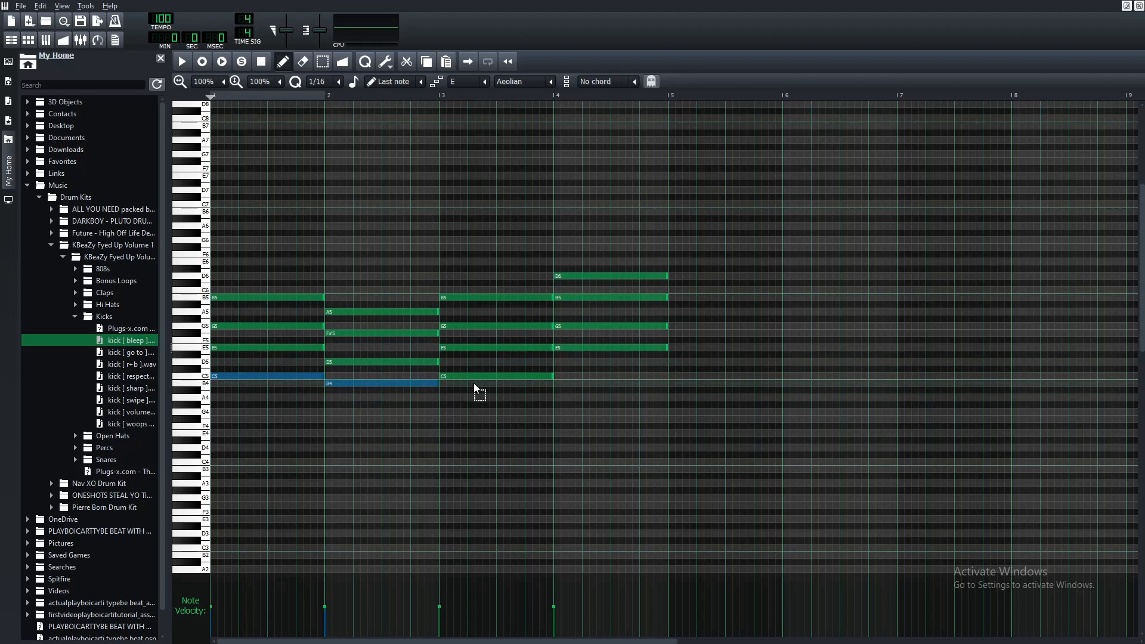
{"action": "left_click", "coordinate": [493, 377], "text": "ctrl"}
{"action": "left_click", "coordinate": [582, 348], "text": "ctrl"}
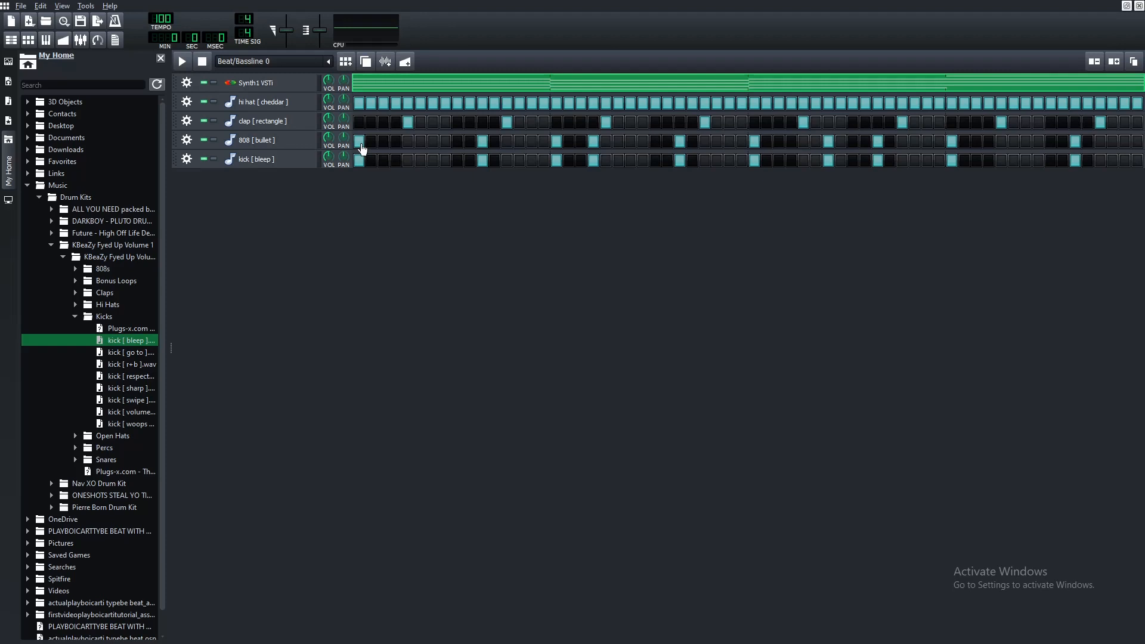
{"action": "double_click", "coordinate": [361, 145]}
{"action": "key", "text": "ctrl+v"}
{"action": "key", "text": "Escape"}
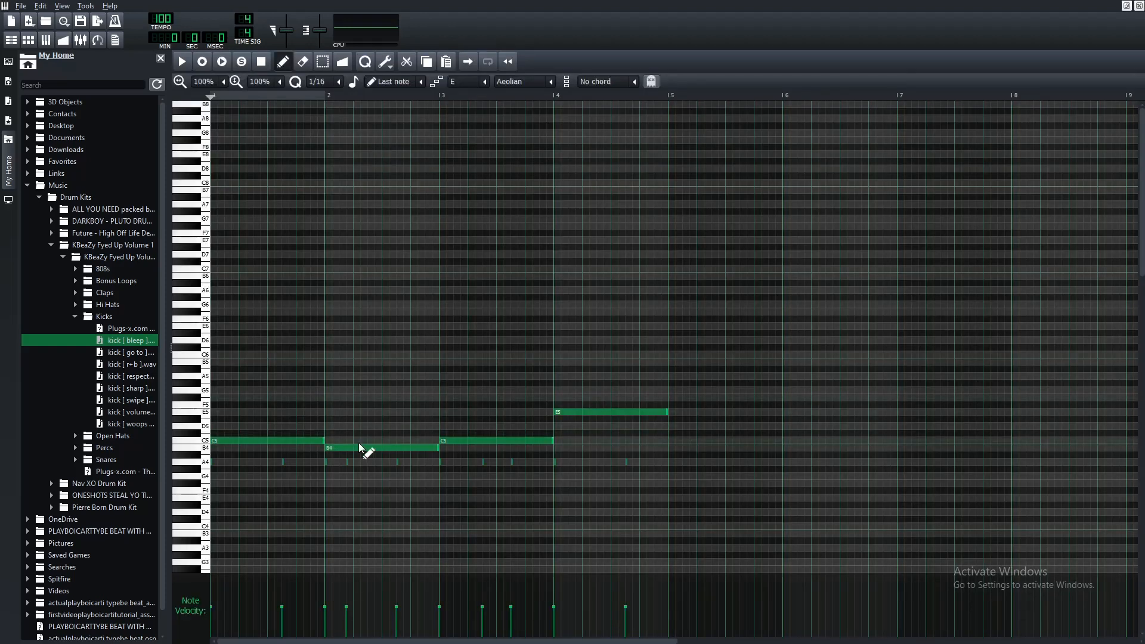
Divide the 808's long notes to follow the A4 rhythm as two C5, three B4, three C5 and two E5, removing the A4 notes
{"action": "scroll", "coordinate": [412, 443], "scroll_direction": "down", "scroll_amount": 1}
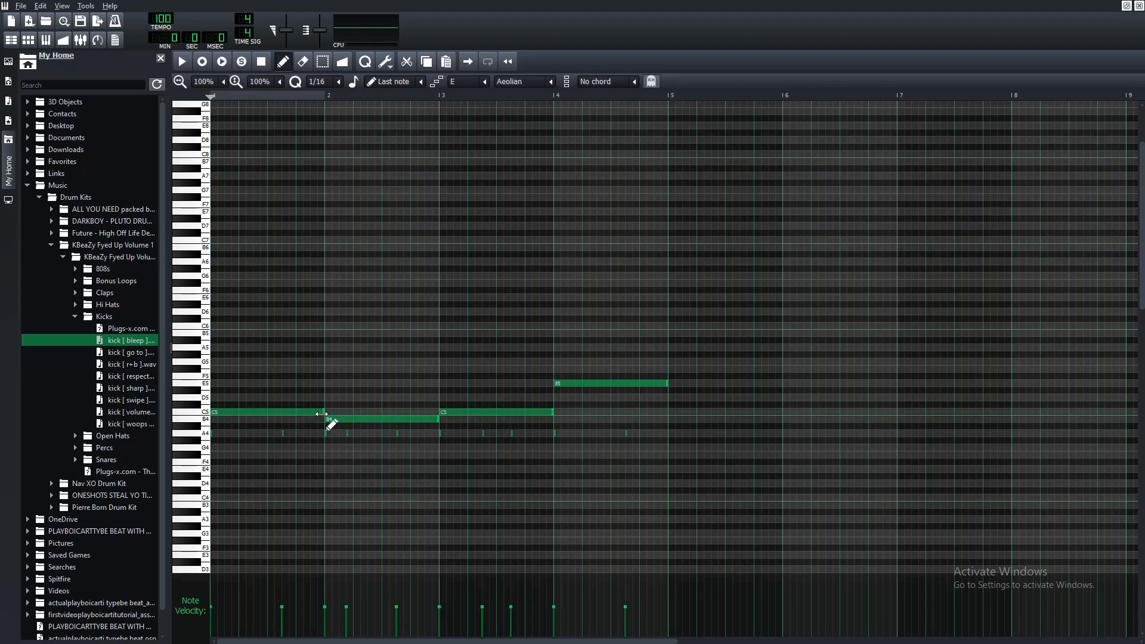
{"action": "left_click_drag", "start_coordinate": [321, 414], "coordinate": [276, 422]}
{"action": "scroll", "coordinate": [358, 418], "scroll_direction": "down", "scroll_amount": 3}
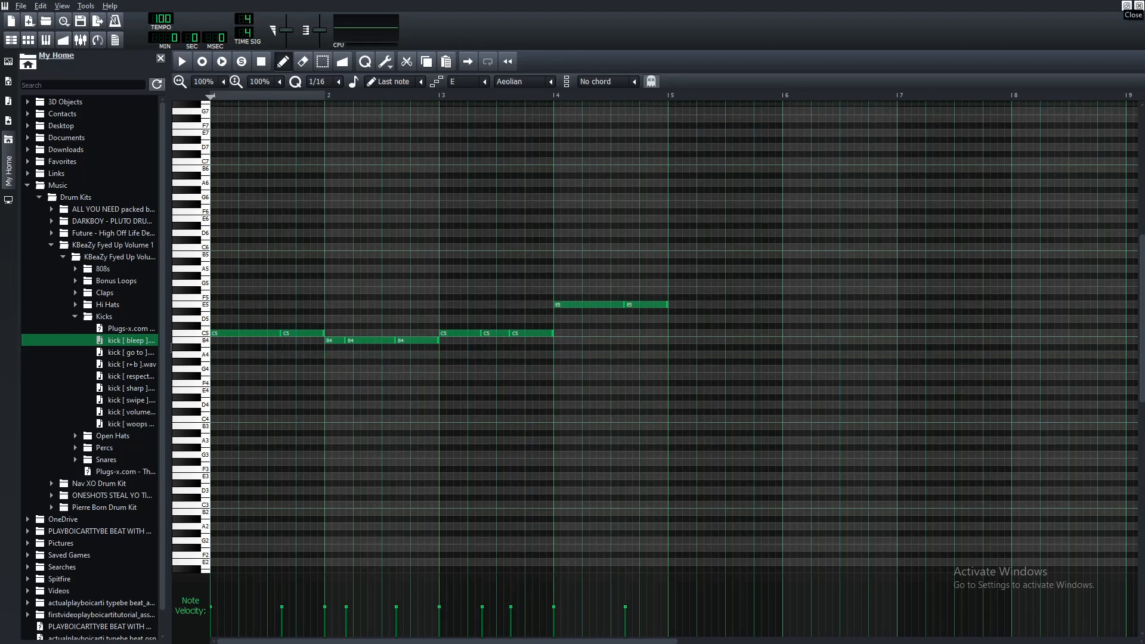
{"action": "left_click", "coordinate": [1138, 6]}
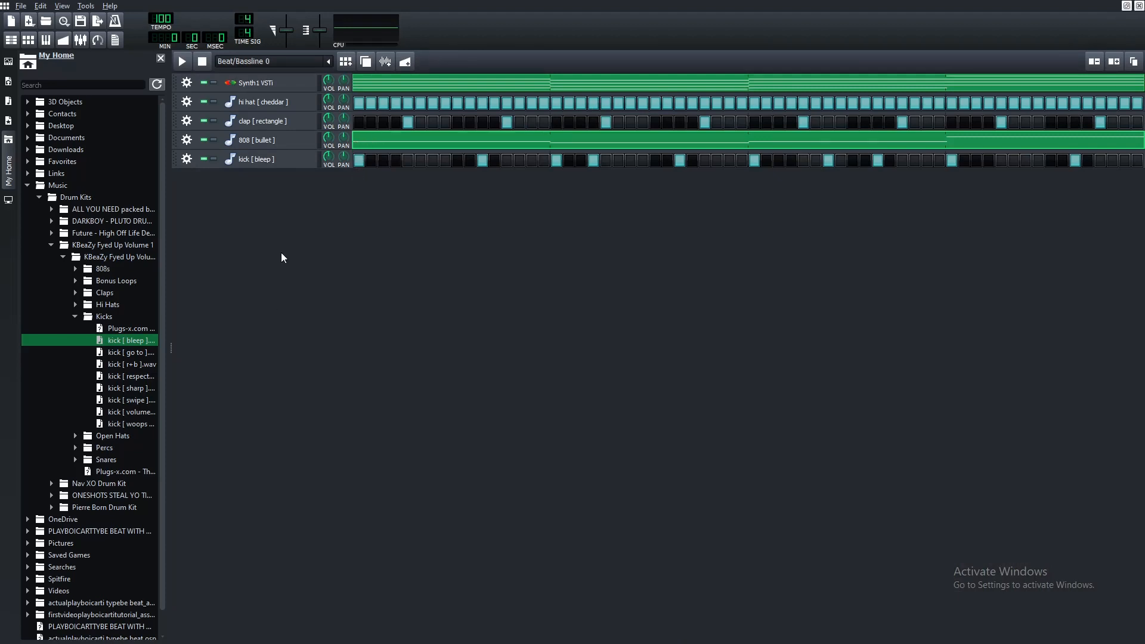
Clone the kick [ bleep ] track and add extra hits between the existing ones in the copy
{"action": "left_click", "coordinate": [187, 160]}
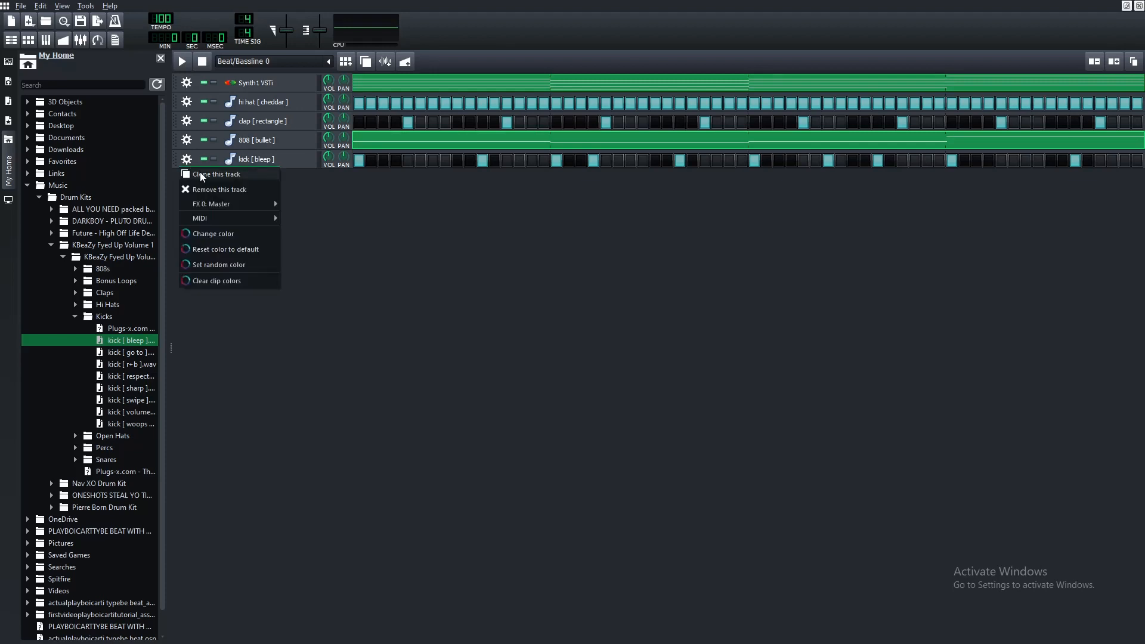
{"action": "left_click", "coordinate": [200, 175]}
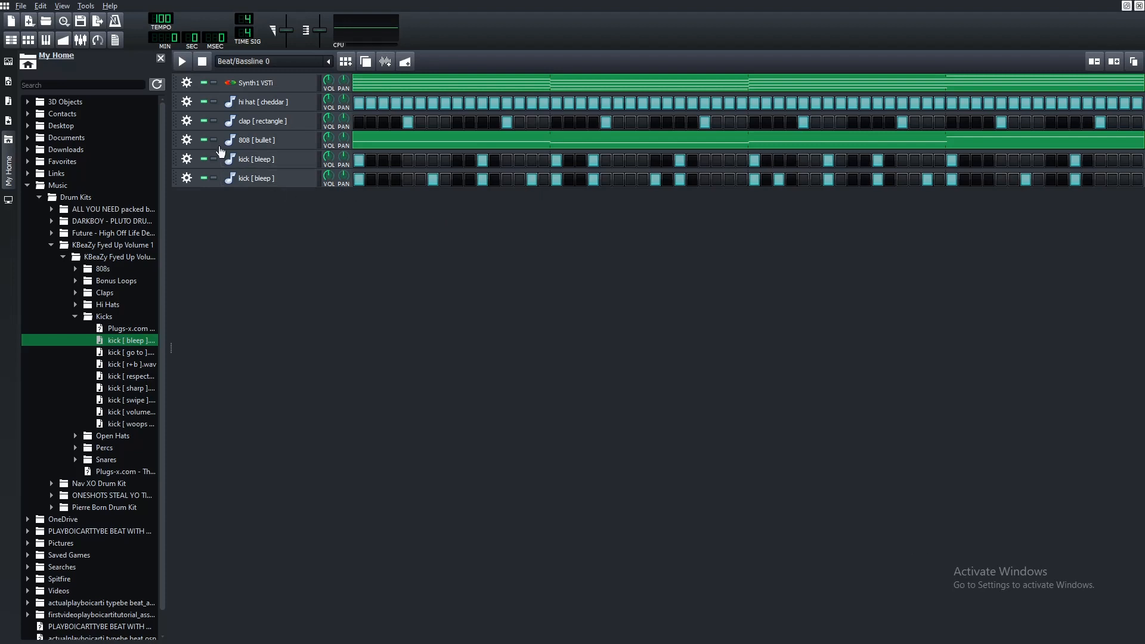
Mute the Synth1 track and play the pattern to hear the drums and 808 alone
{"action": "left_click", "coordinate": [203, 82]}
{"action": "left_click", "coordinate": [180, 65]}
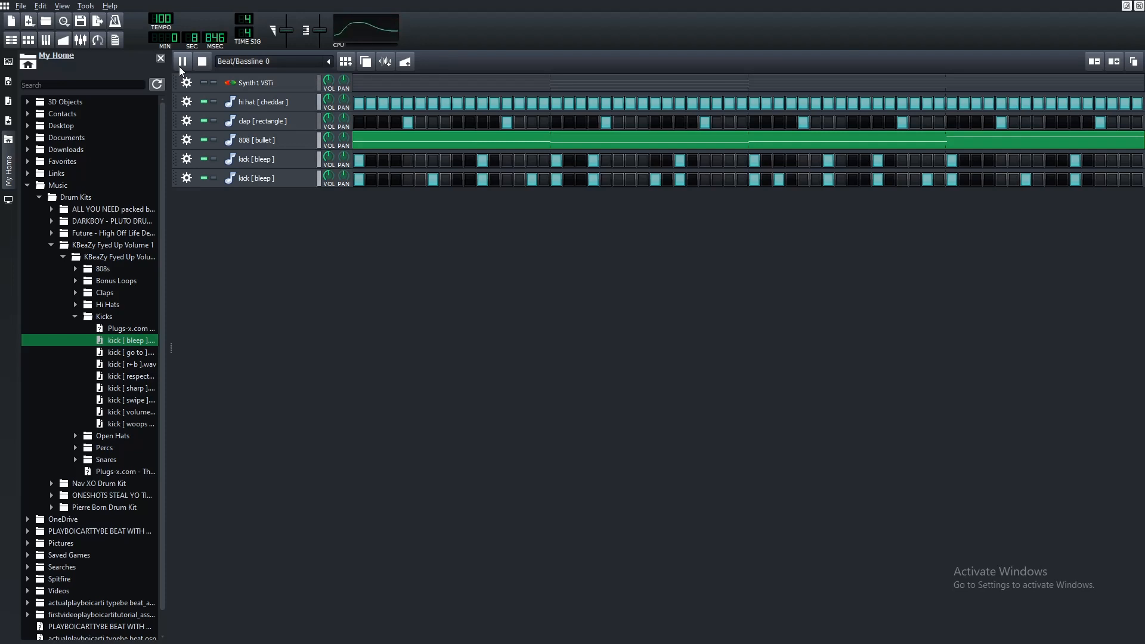
{"action": "left_click", "coordinate": [179, 67]}
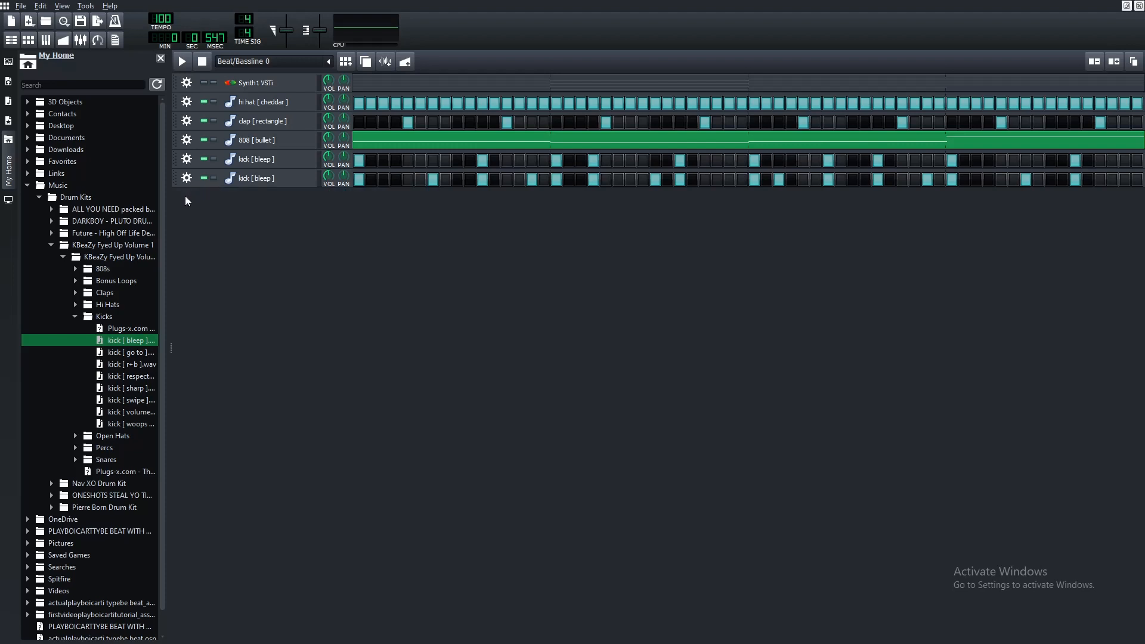
Clone the Synth1 track and replace all chord notes in the copy with a single-note melody line
{"action": "left_click", "coordinate": [187, 84]}
{"action": "left_click", "coordinate": [203, 98]}
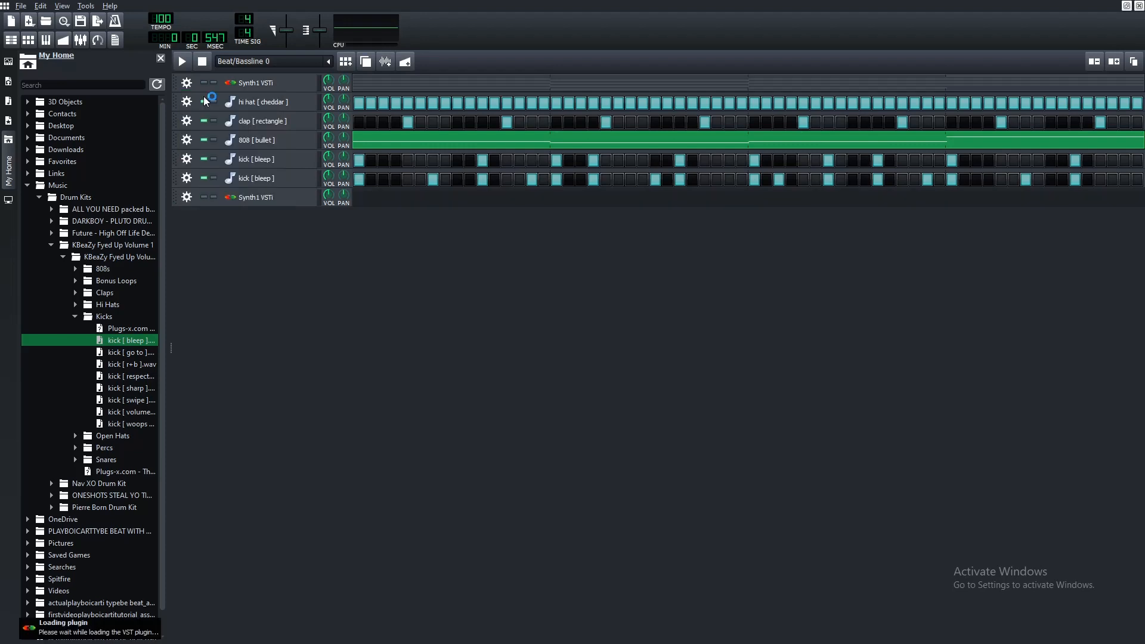
{"action": "right_click", "coordinate": [378, 103]}
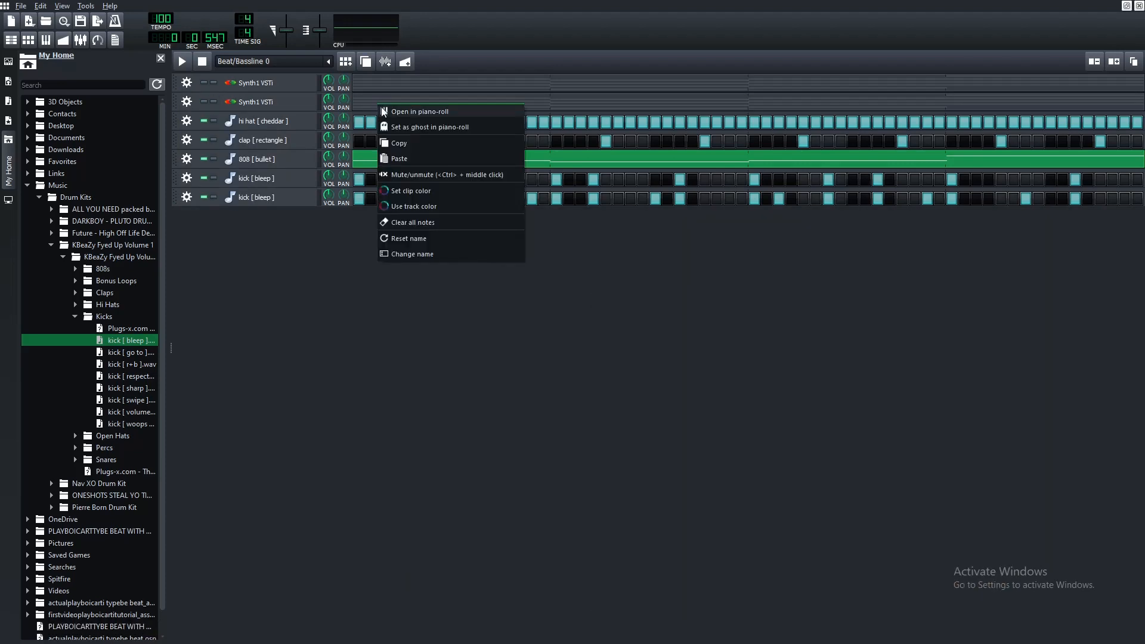
{"action": "left_click", "coordinate": [411, 111]}
{"action": "left_click_drag", "start_coordinate": [725, 456], "coordinate": [1, 277]}
{"action": "key", "text": "Delete"}
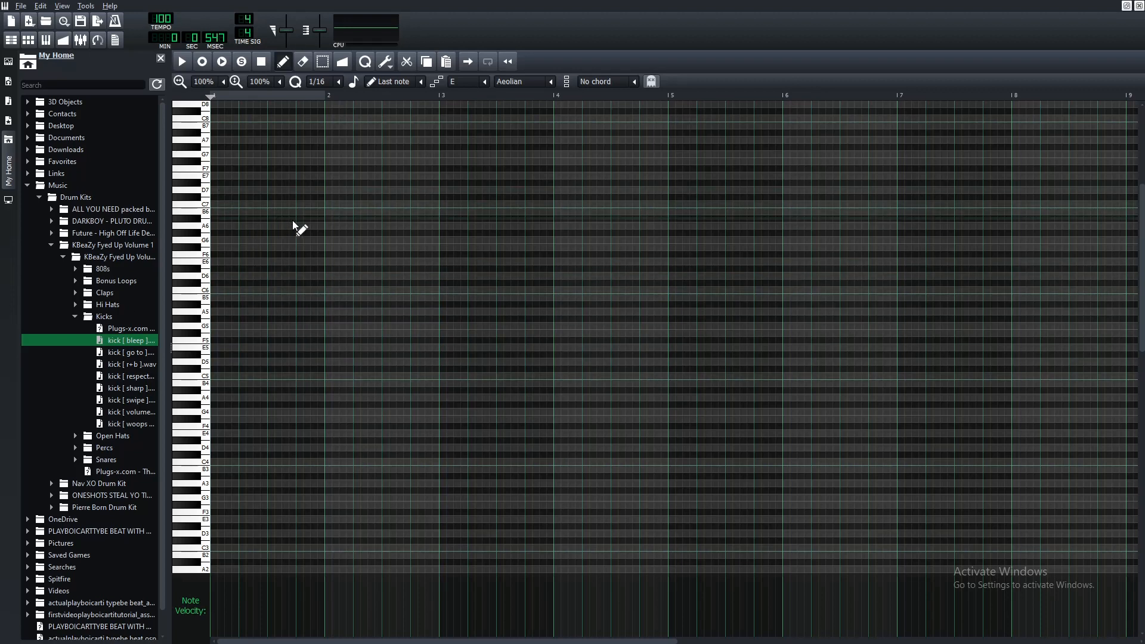
{"action": "scroll", "coordinate": [317, 292], "scroll_direction": "up", "scroll_amount": 3}
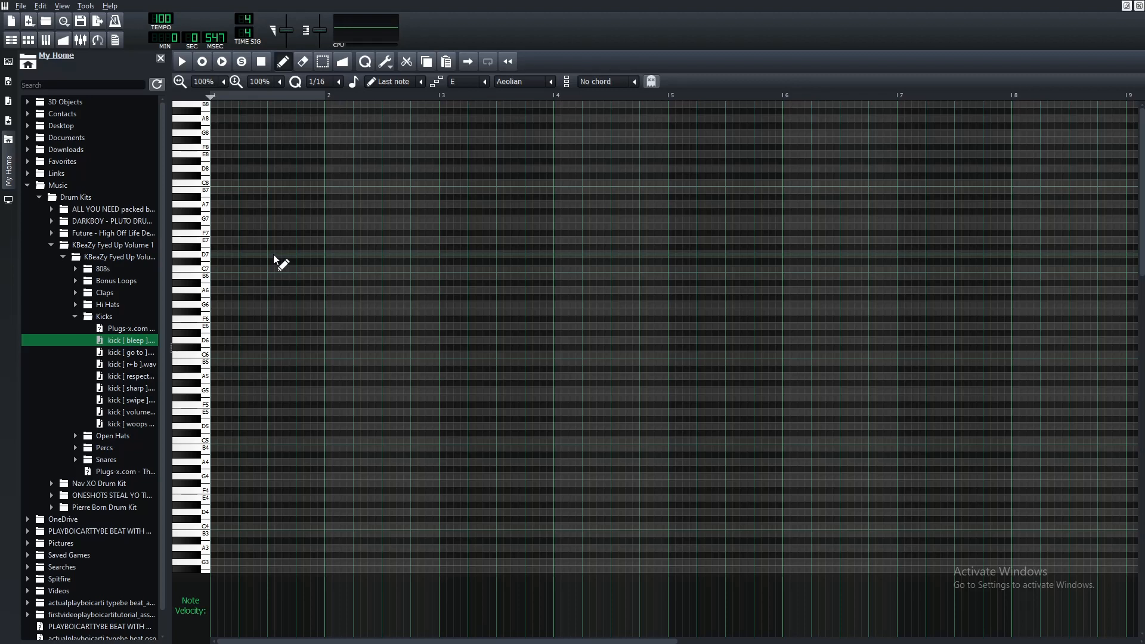
{"action": "key", "text": "ctrl+v"}
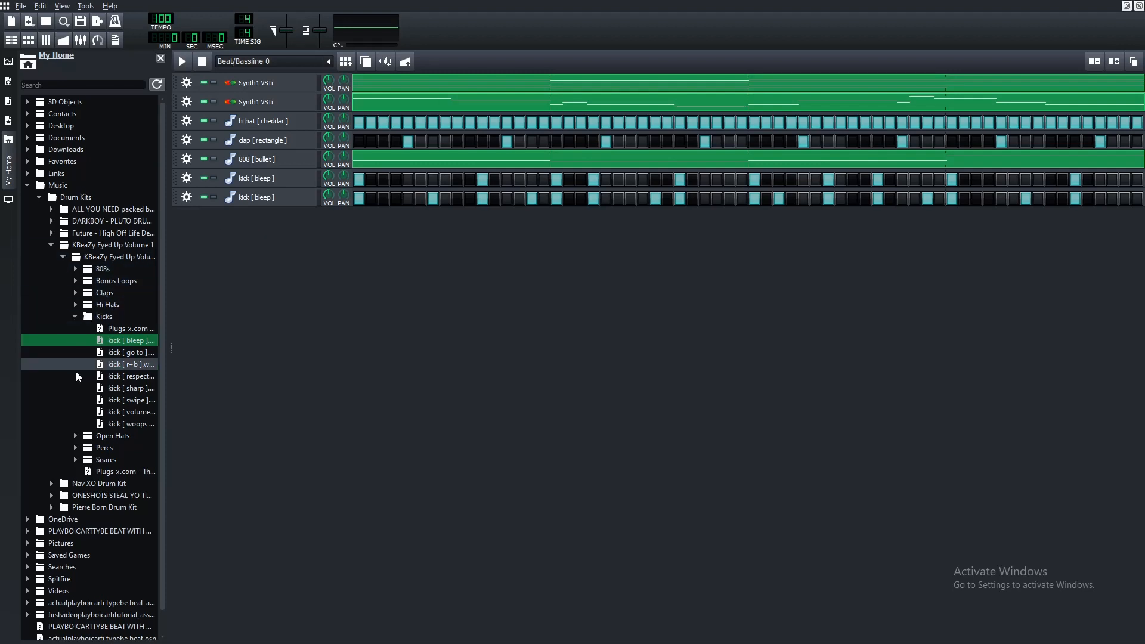
Clone the hi hat [ cheddar ] track and mute the original
{"action": "left_click", "coordinate": [75, 436]}
{"action": "scroll", "coordinate": [113, 445], "scroll_direction": "down", "scroll_amount": 1}
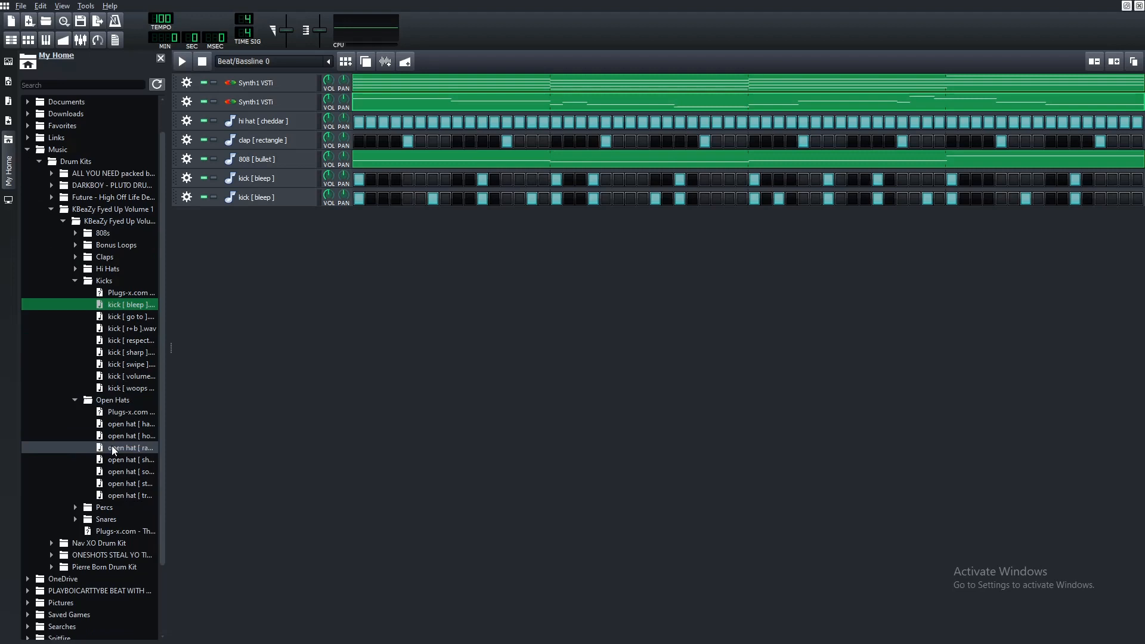
{"action": "left_click", "coordinate": [185, 122]}
{"action": "left_click", "coordinate": [206, 134]}
{"action": "left_click", "coordinate": [203, 121]}
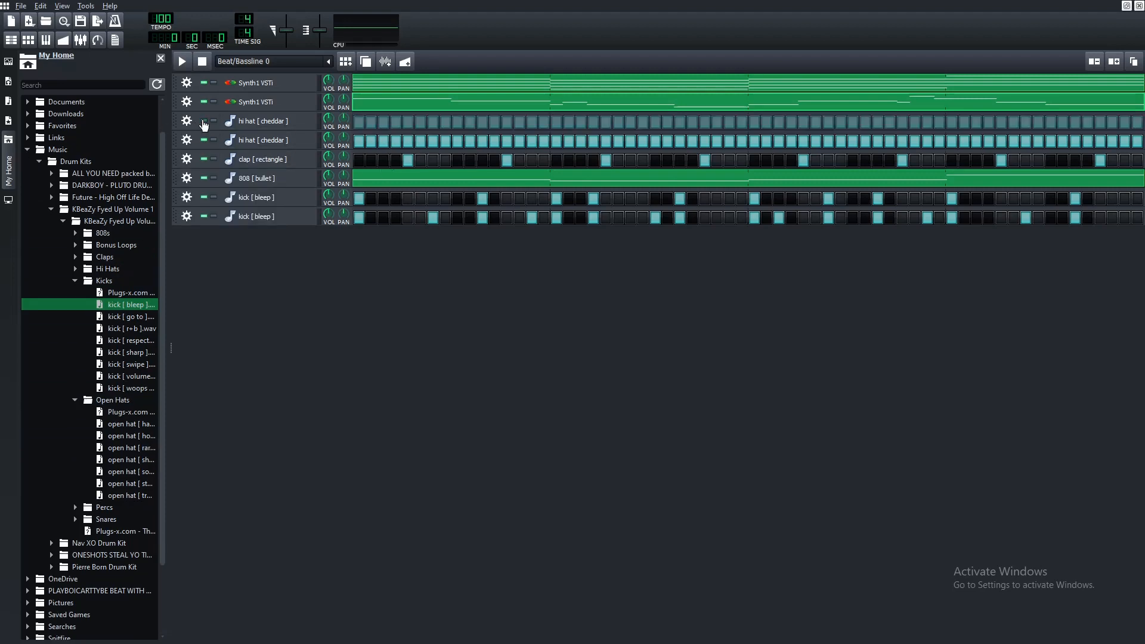
Try editing individual A4 hits in the first bar of the cloned hi hat [ cheddar ] pattern
{"action": "right_click", "coordinate": [386, 149]}
{"action": "left_click", "coordinate": [389, 152]}
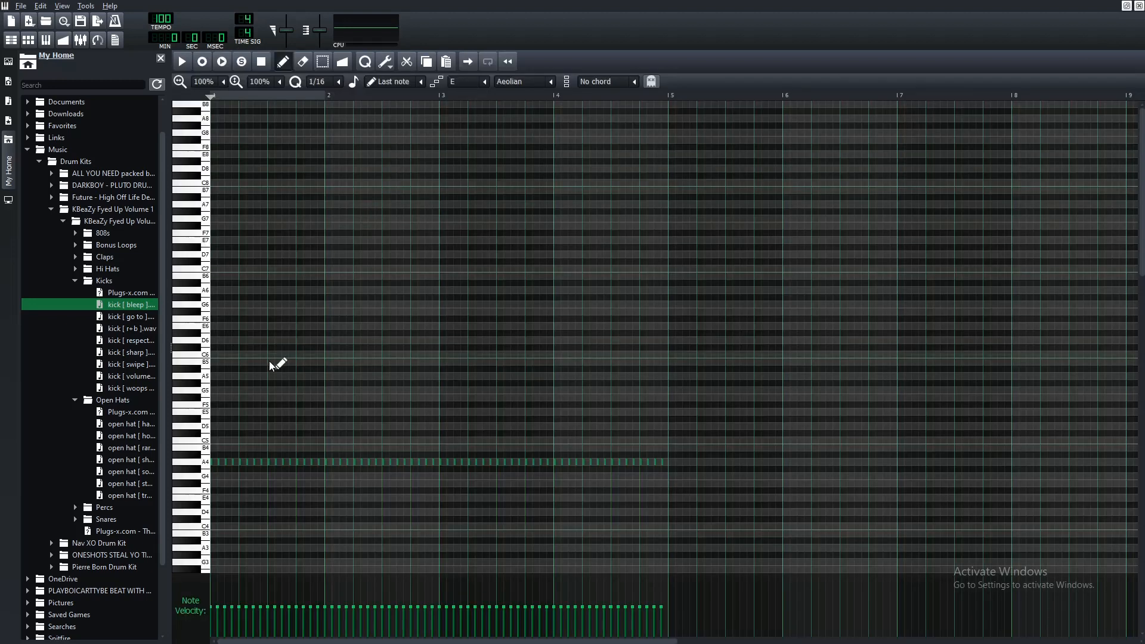
{"action": "left_click", "coordinate": [240, 461]}
{"action": "scroll", "coordinate": [331, 80], "scroll_direction": "down", "scroll_amount": 2}
{"action": "left_click", "coordinate": [265, 463]}
{"action": "left_click", "coordinate": [1139, 6]}
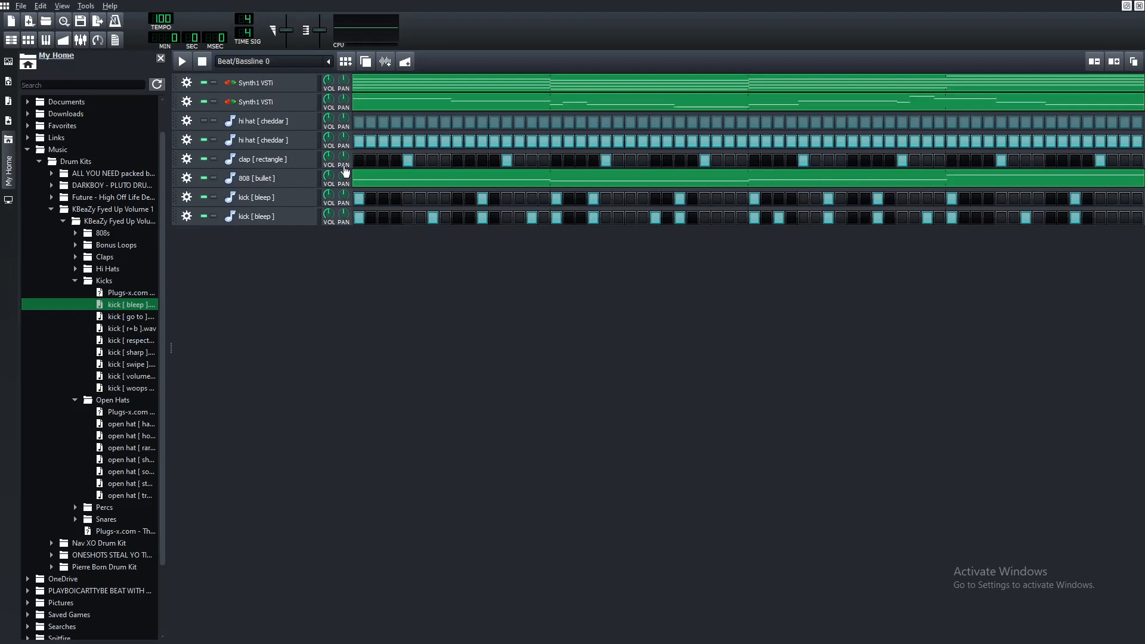